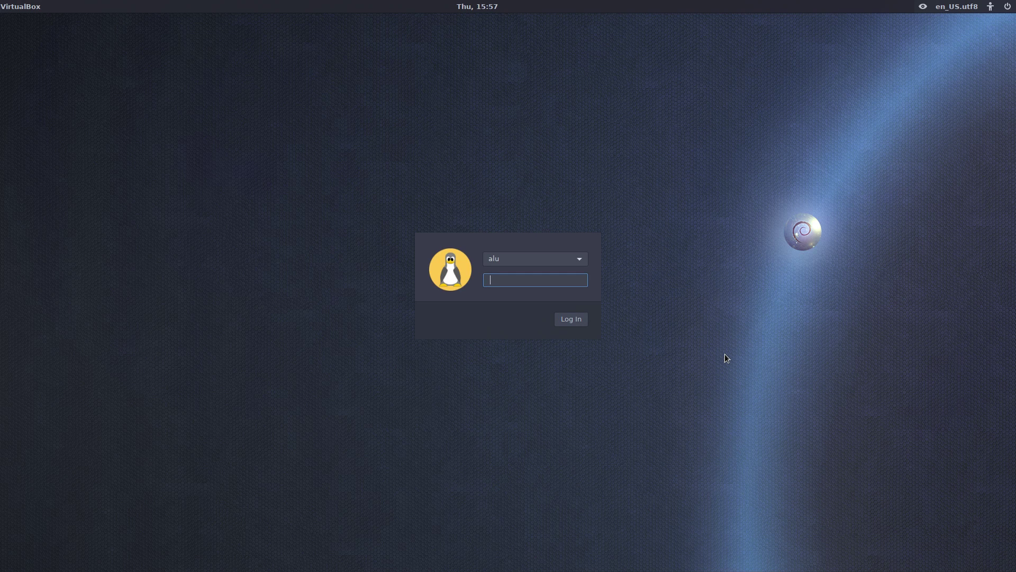
type("***")
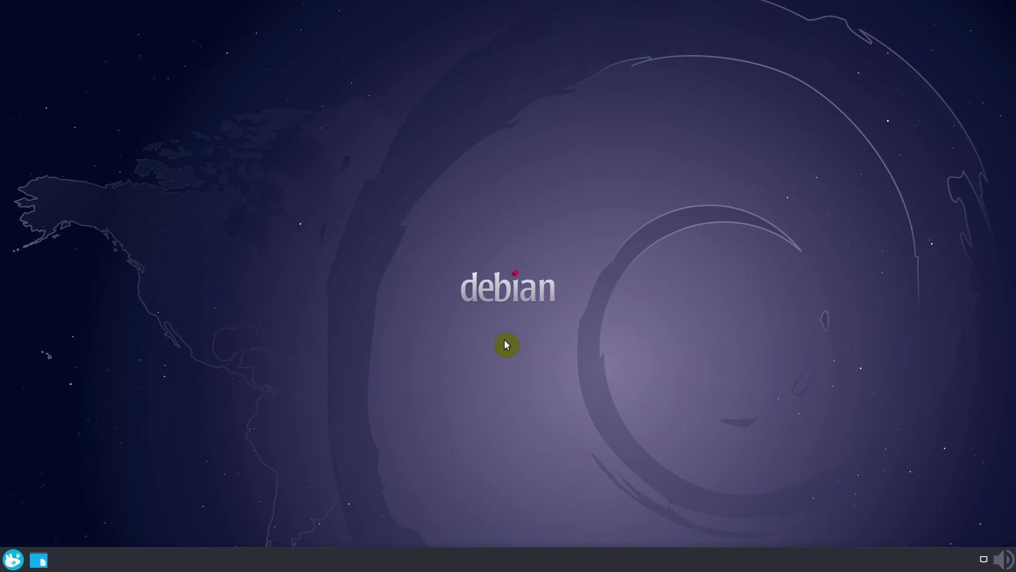
left_click(13, 559)
left_click(92, 237)
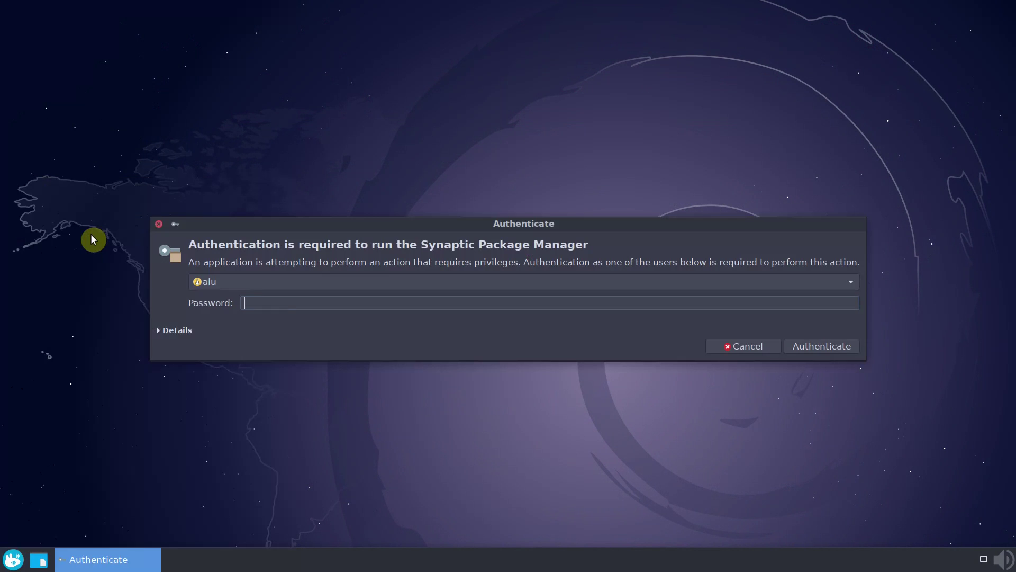
type("****")
key("Return")
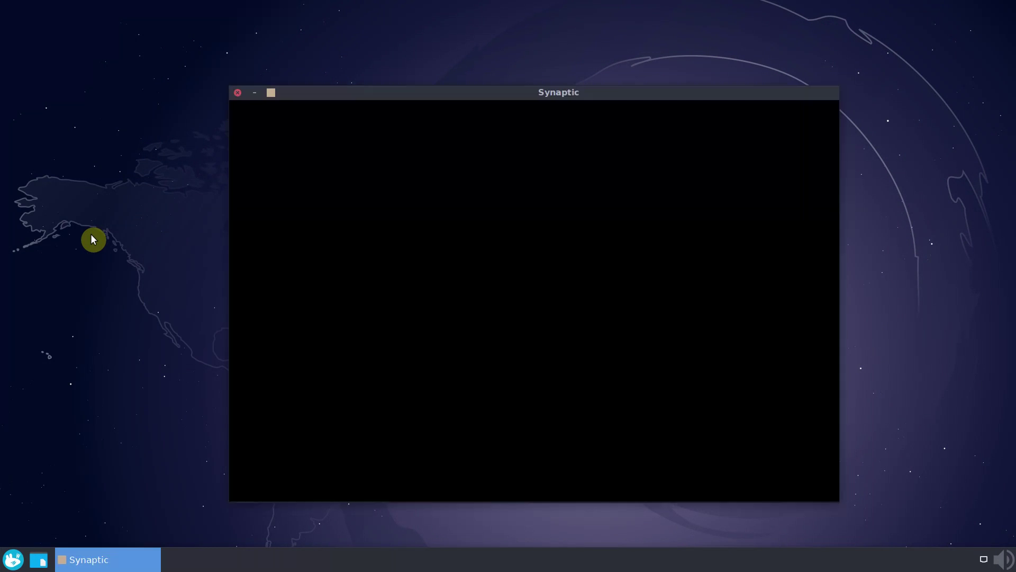
double_click(573, 94)
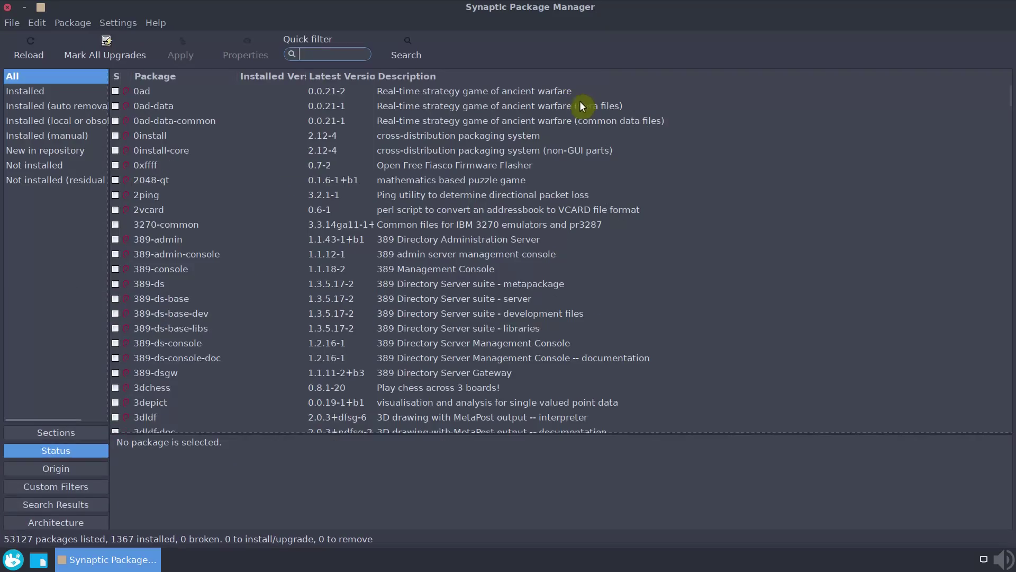
left_click_drag(1008, 104, 1012, 436)
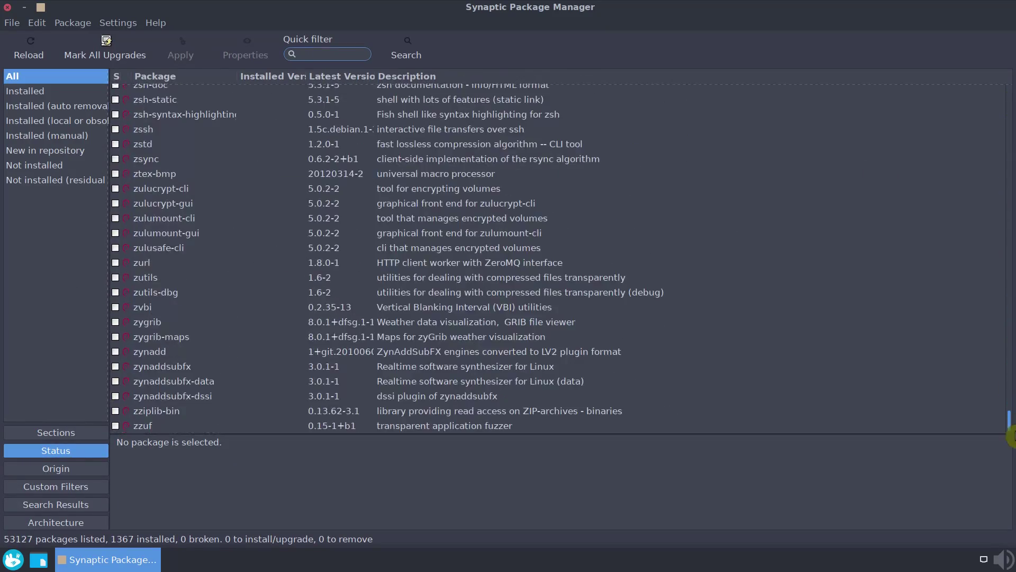
left_click(116, 24)
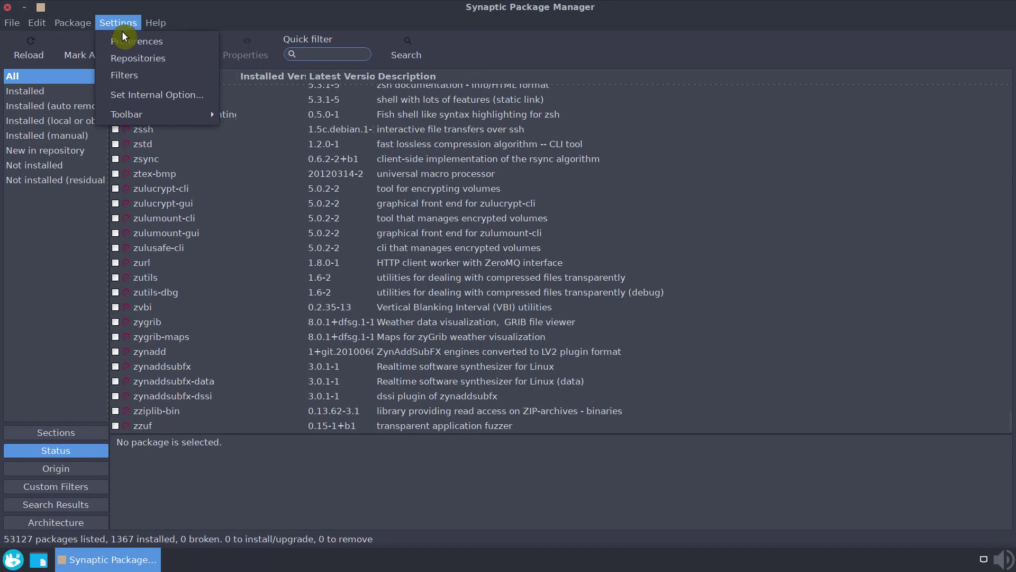
left_click(137, 58)
double_click(596, 183)
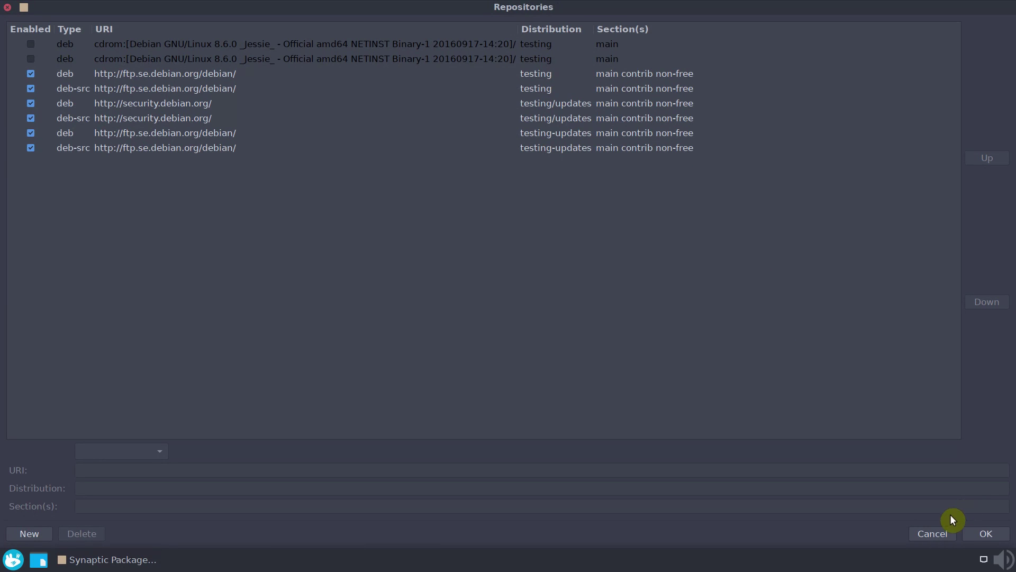
left_click(938, 533)
- Close the package manager, launch Thunar and create a Programs folder in home
left_click(10, 8)
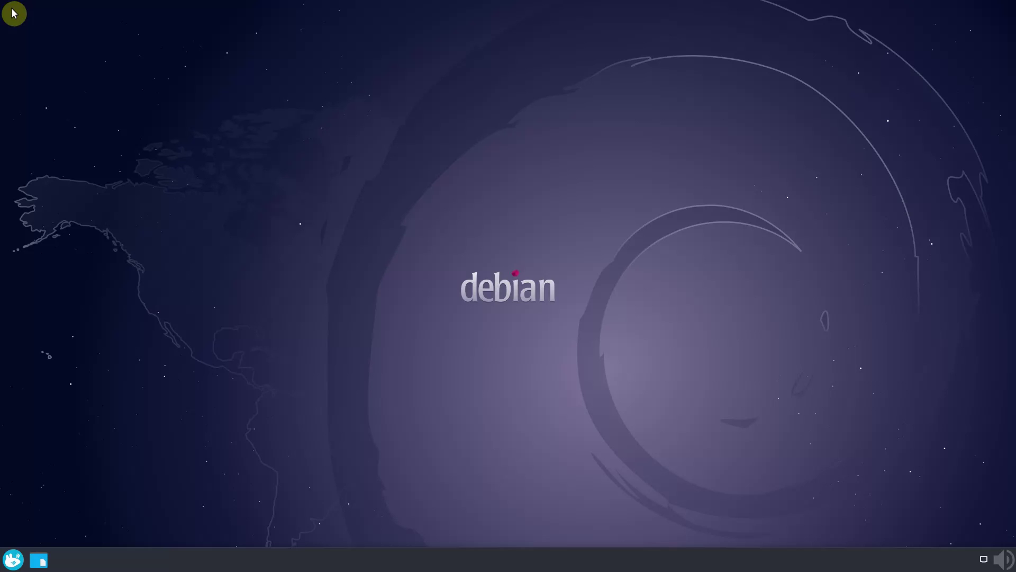
left_click(13, 559)
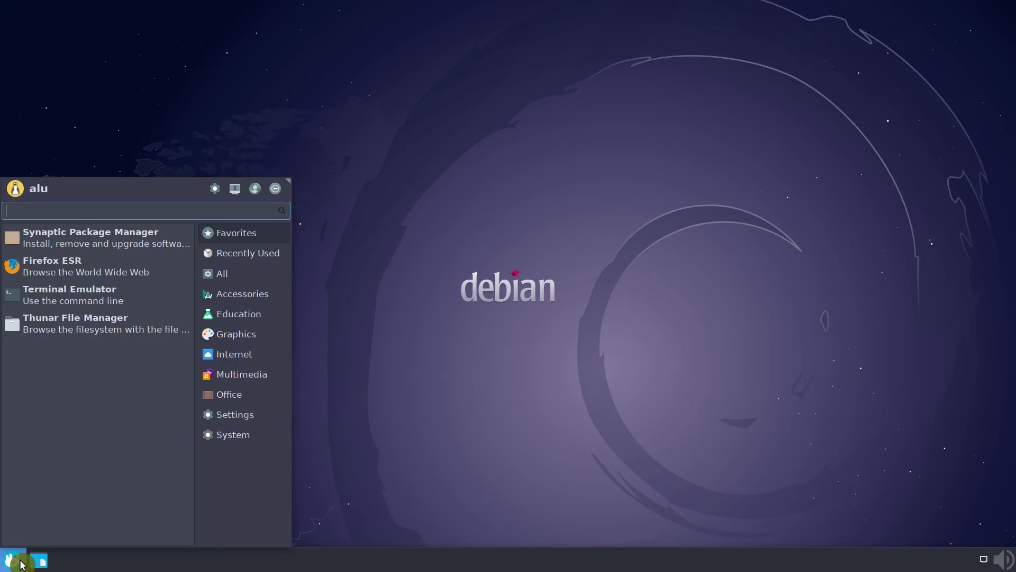
left_click(72, 326)
right_click(555, 248)
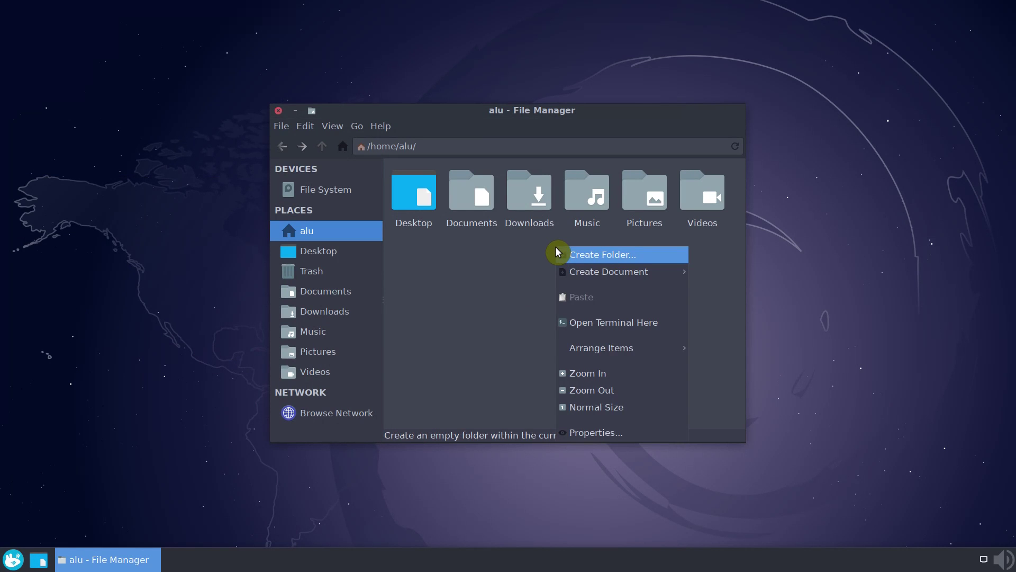
left_click(580, 258)
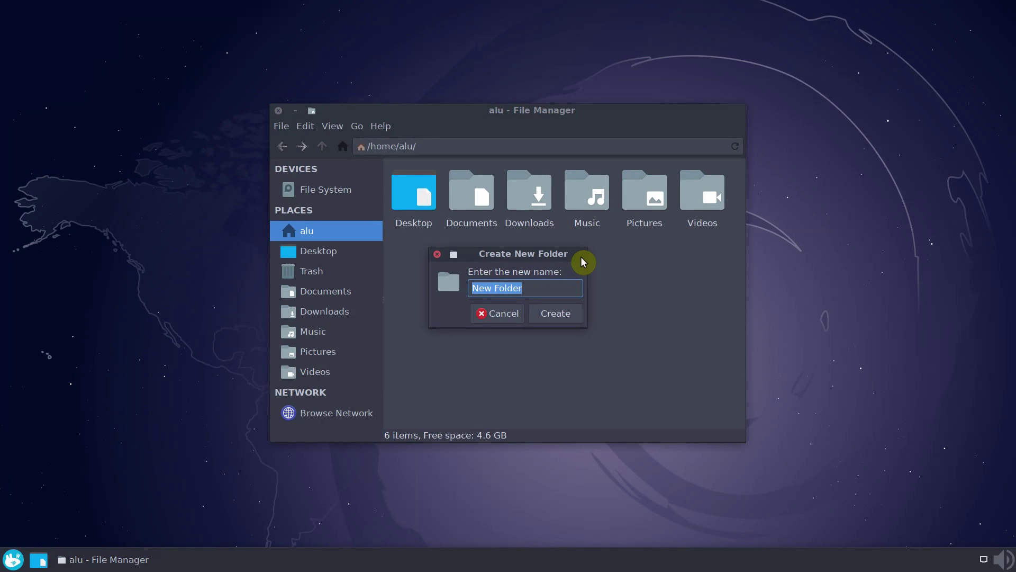
type("Programs")
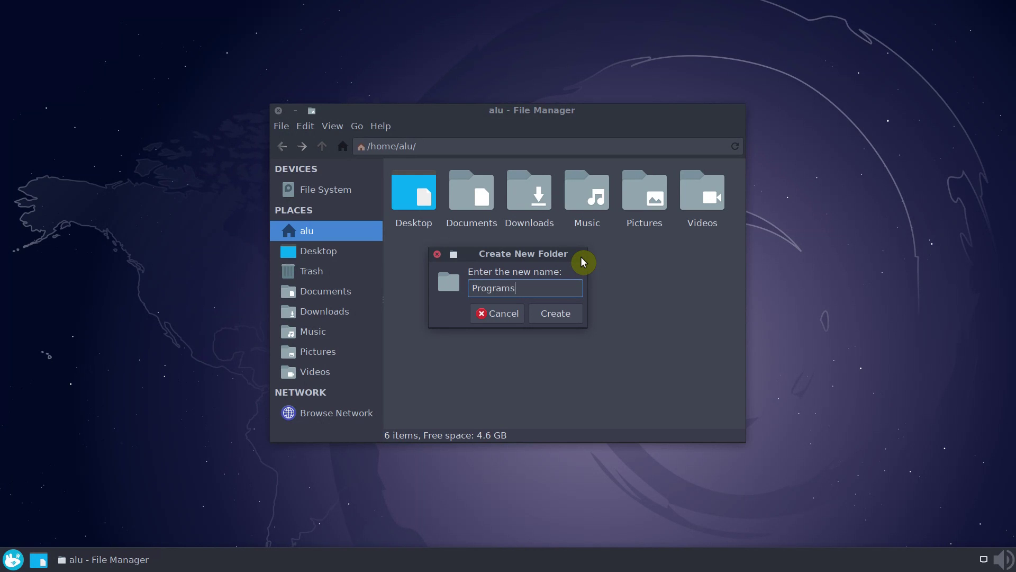
key("Return")
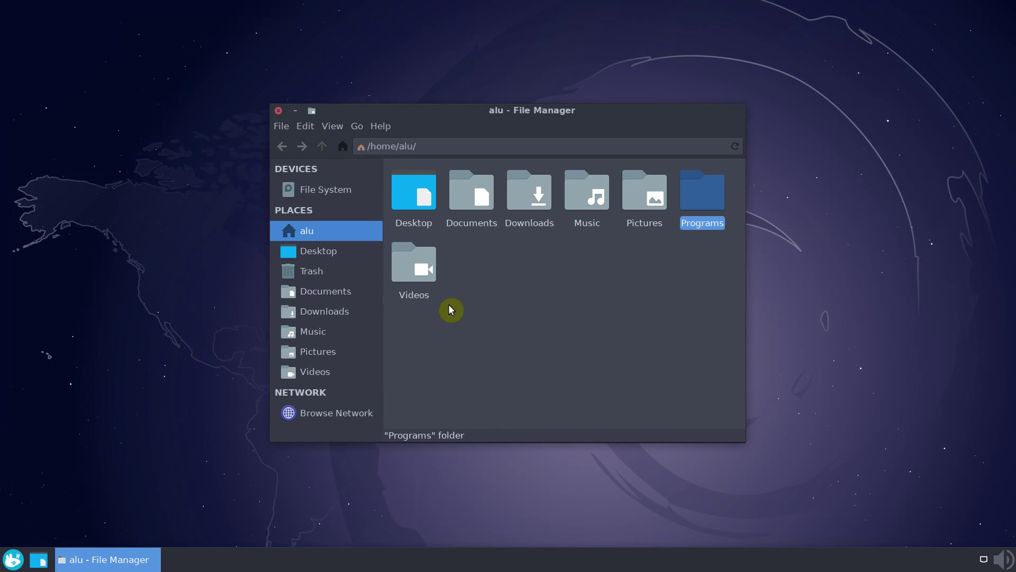
- Copy the DensiTree folder from Downloads
left_click(339, 313)
left_click(419, 203)
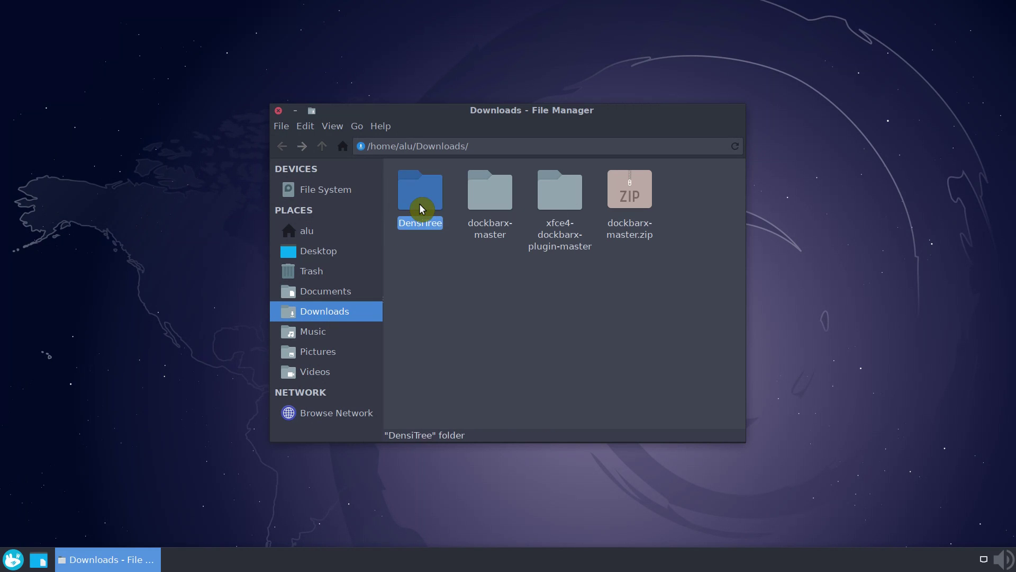
right_click(420, 204)
left_click(448, 313)
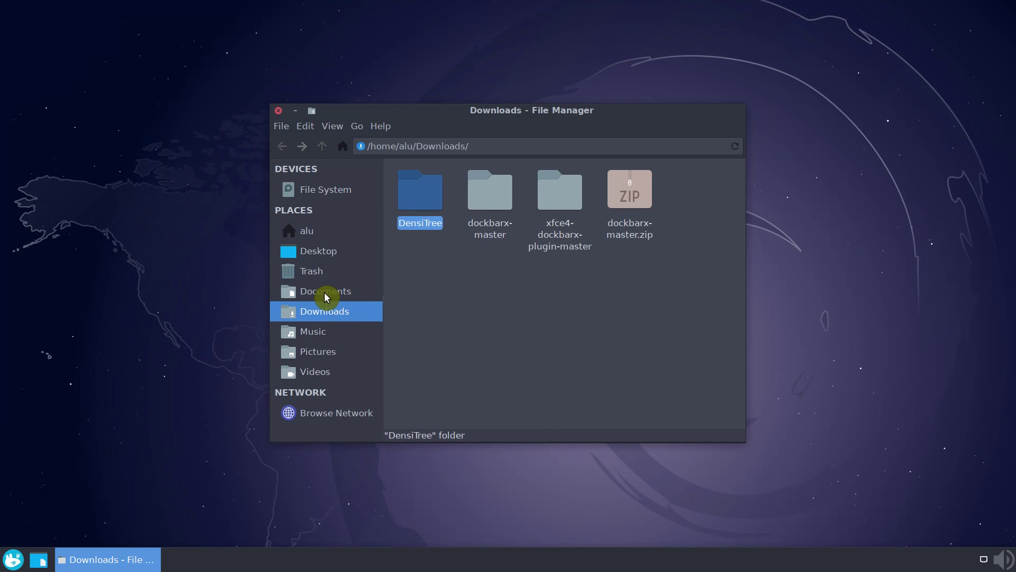
- Paste DensiTree into the Programs folder and open it
left_click(310, 231)
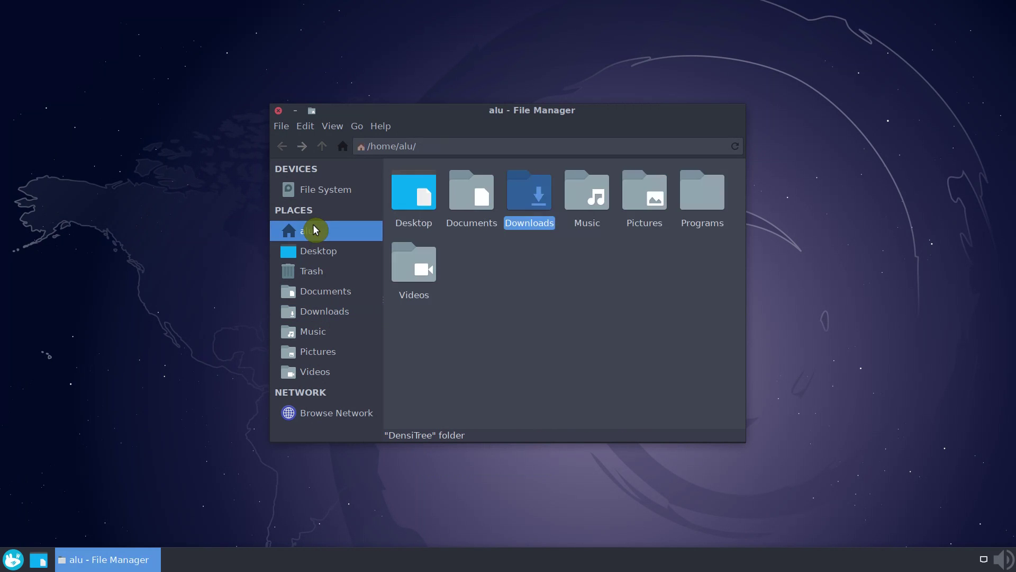
double_click(681, 198)
right_click(545, 229)
left_click(609, 277)
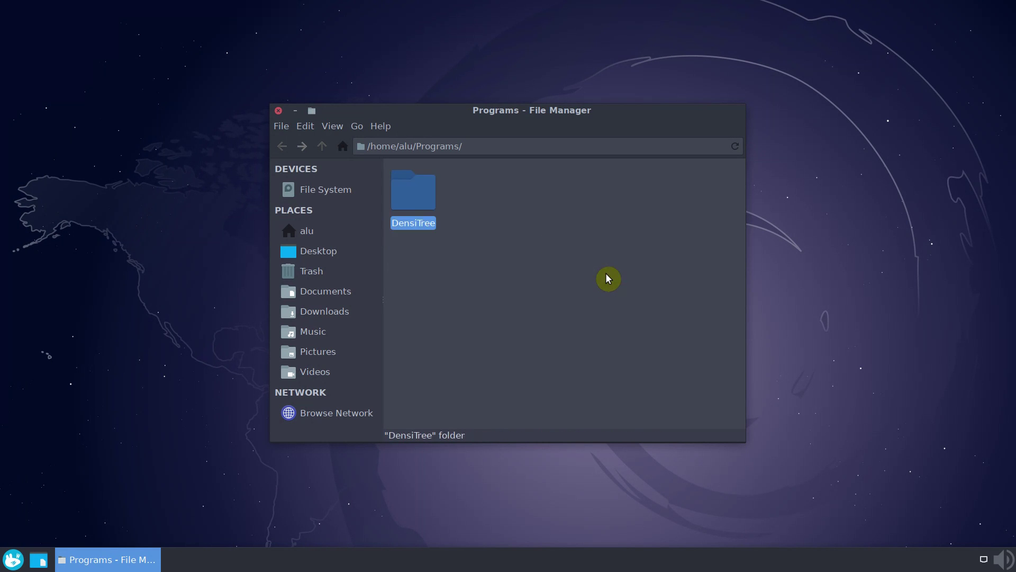
double_click(435, 227)
- From a terminal in DensiTree, make DensiTree.* executable and add /home/alu/Programs/DensiTree/ to PATH
right_click(469, 263)
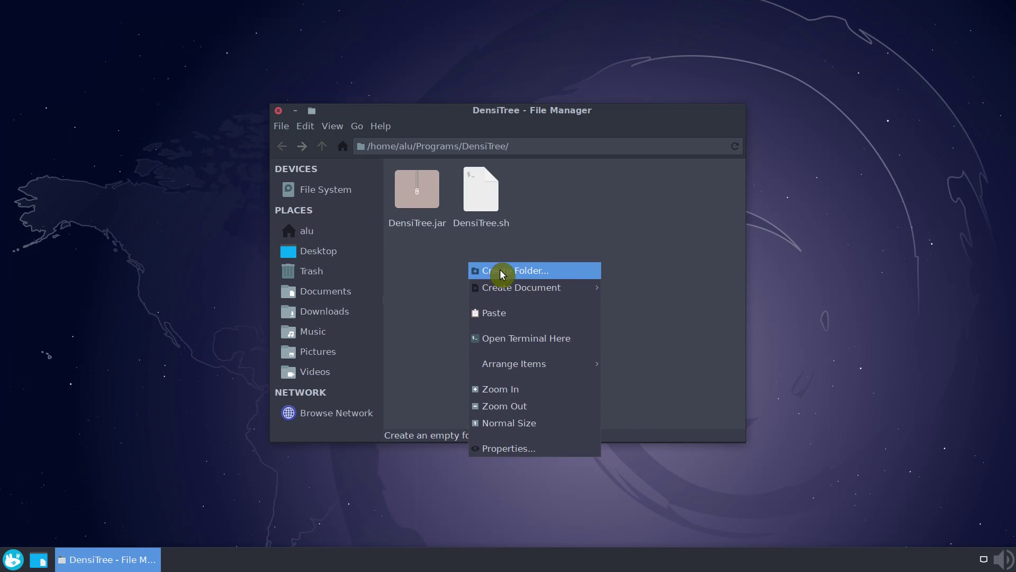
left_click(517, 338)
type("chmod +x ")
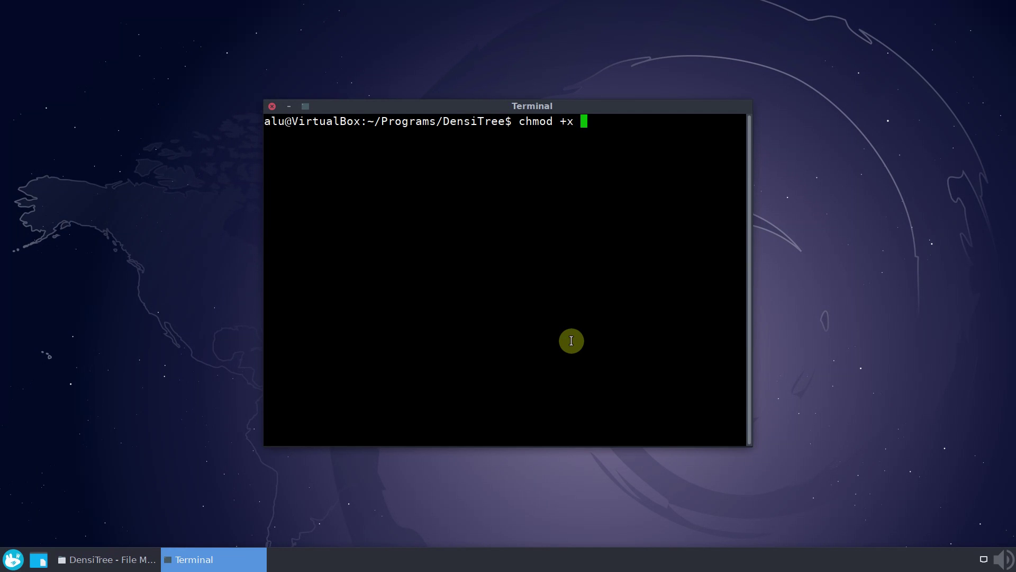
type("DensiTree.*")
key("Return")
type("export ")
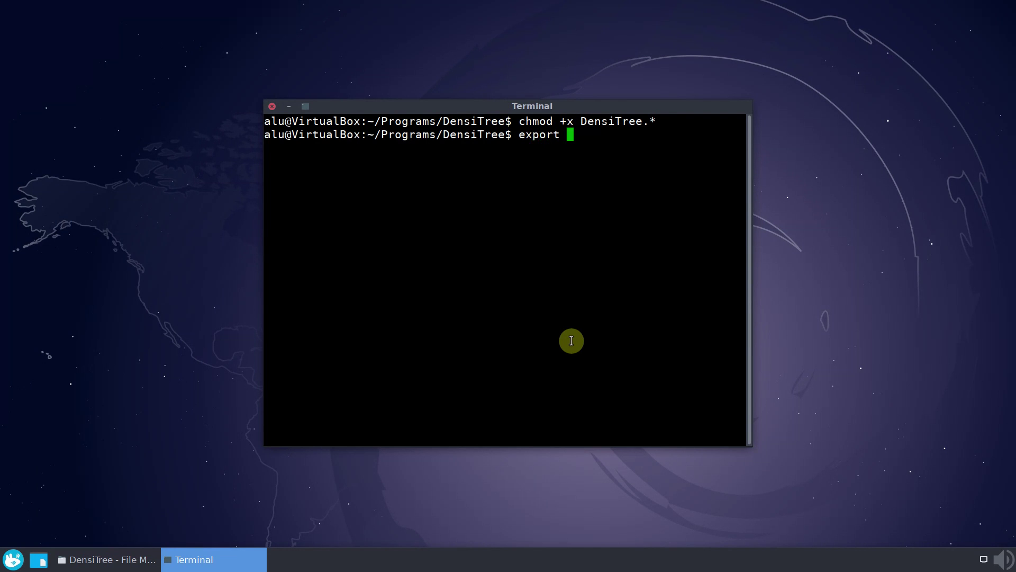
type("PATH=$PATH:")
type("/home/alu/Programs/DensiTree/")
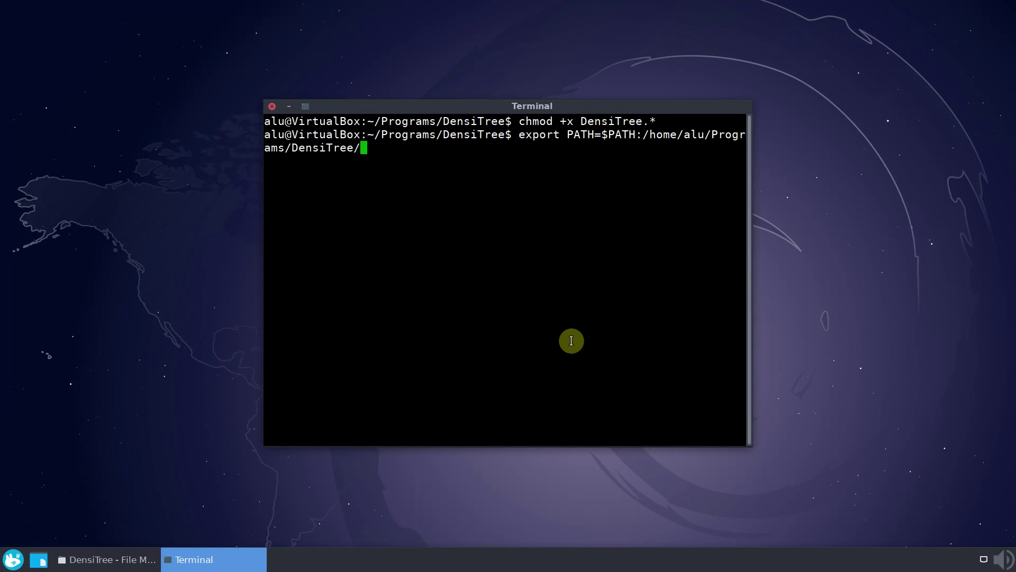
key("Return")
type("cd")
- Launch DensiTree.sh from the home directory, then close the DensiTree window
key("Return")
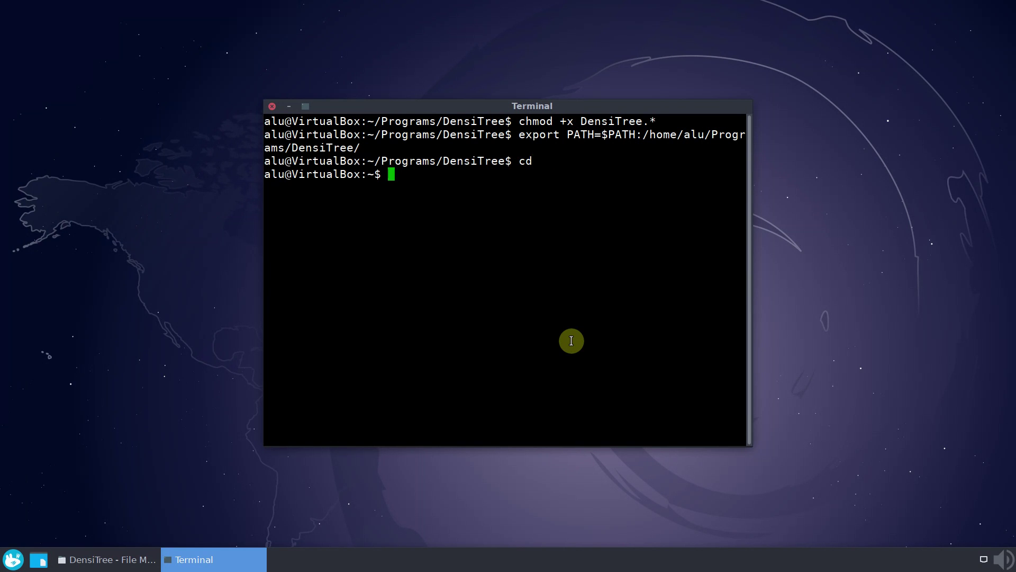
type("DensiTree.sh")
key("Return")
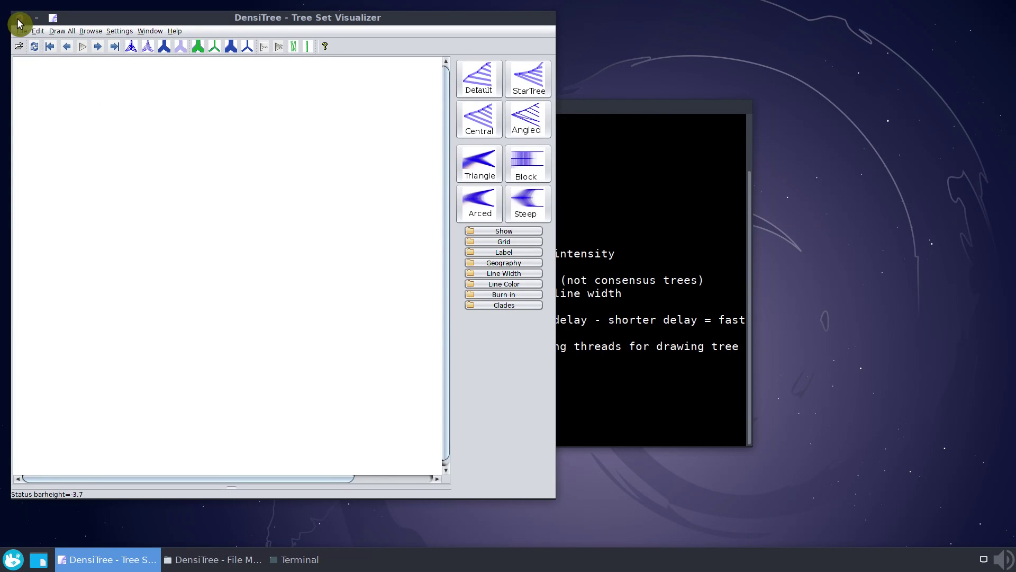
left_click(19, 16)
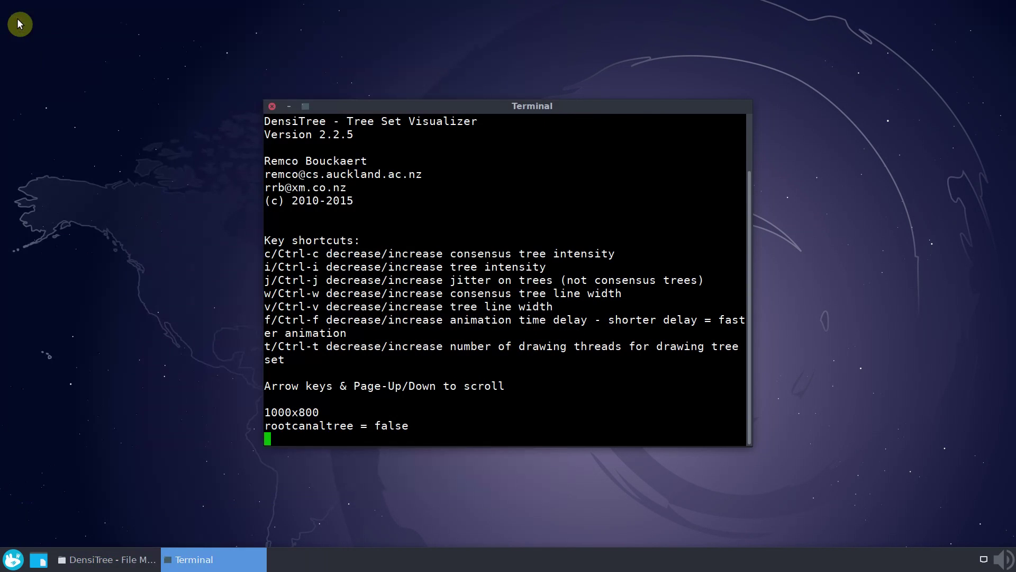
- Close the terminal and create an empty .xsessionrc file in the home folder
left_click(271, 106)
left_click(322, 144)
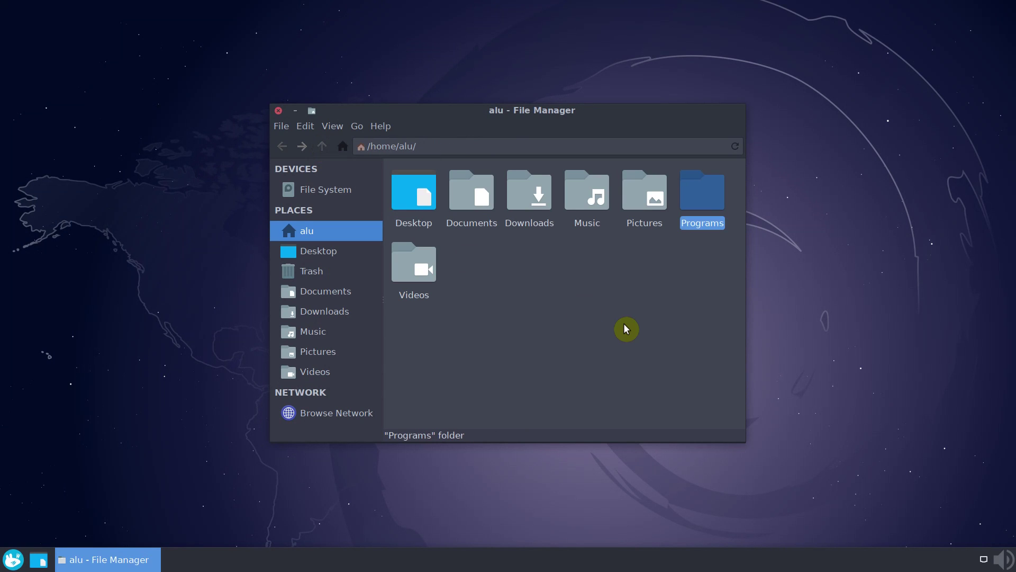
right_click(538, 284)
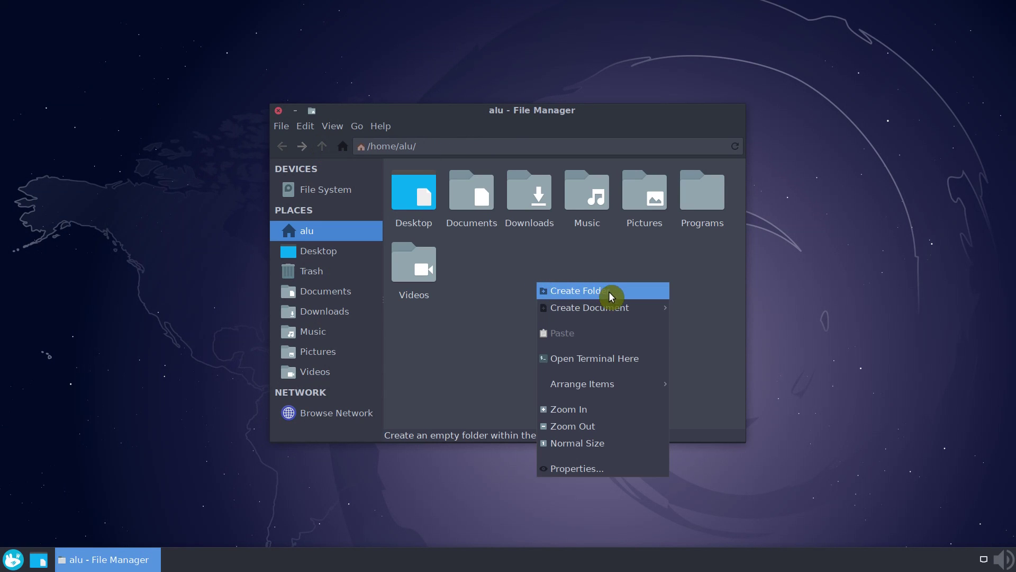
mouse_move(591, 307)
left_click(701, 333)
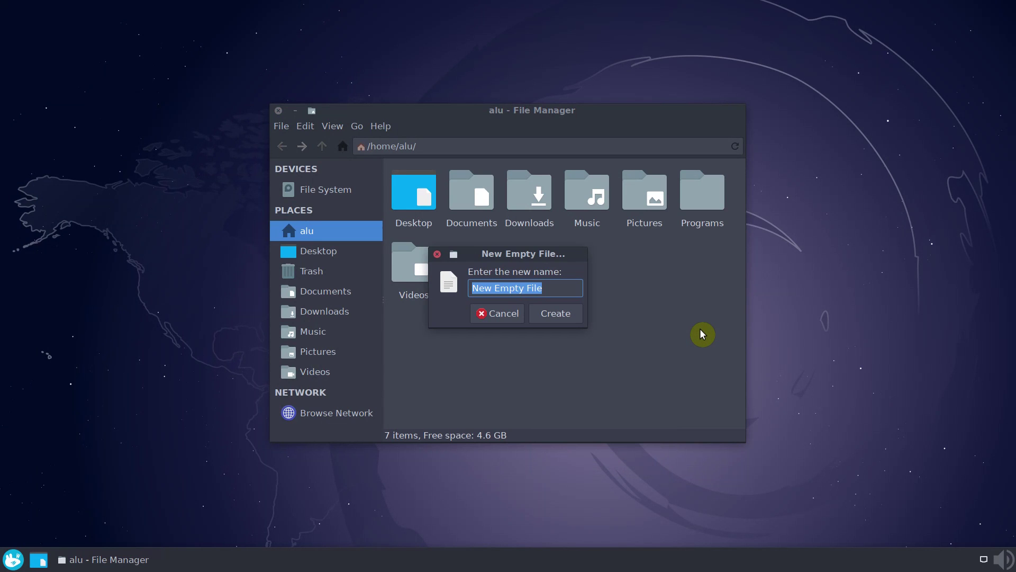
type(".xsessionrc")
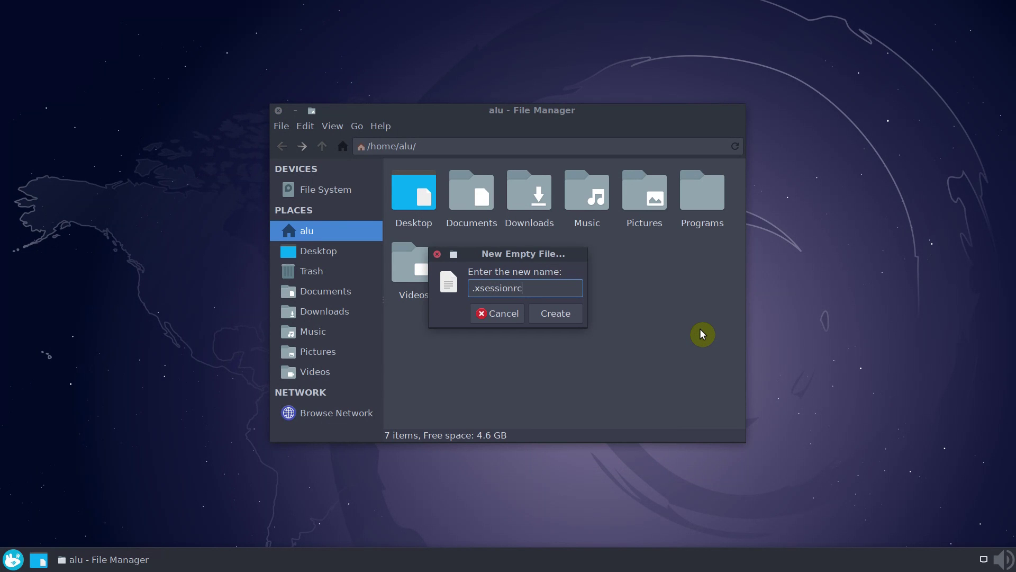
key("Return")
- Show hidden files and paste the DensiTree export PATH line into .xsessionrc in Mousepad
left_click(332, 126)
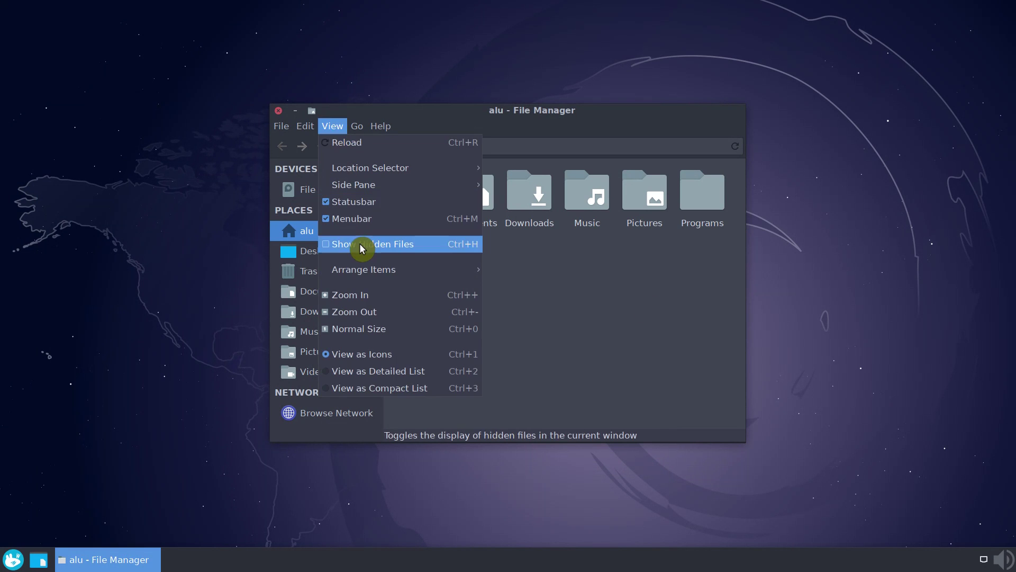
left_click(360, 249)
scroll(632, 353, "down", 3)
scroll(632, 353, "down", 3)
double_click(635, 351)
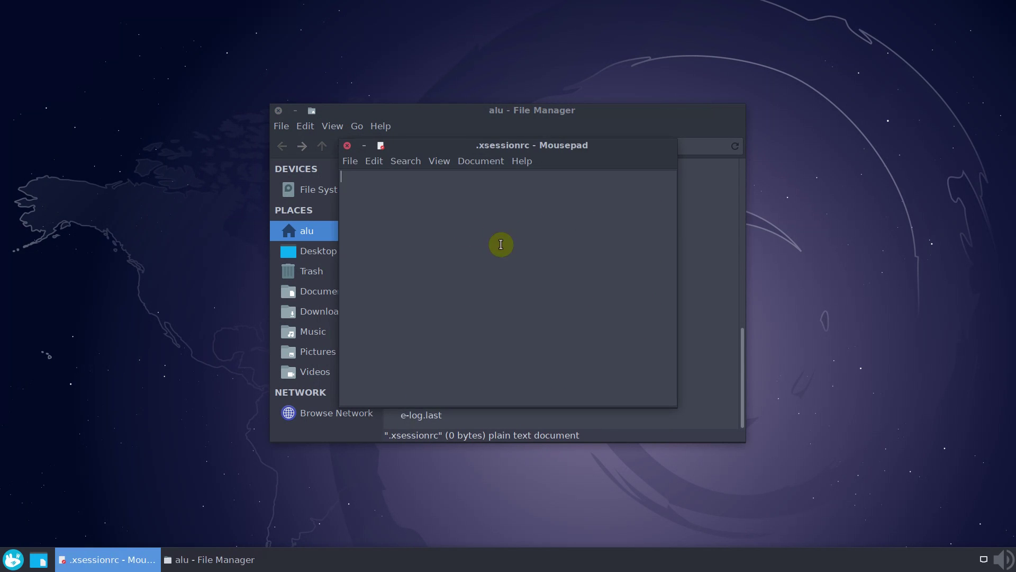
right_click(378, 189)
left_click(400, 268)
- Save .xsessionrc, close Mousepad and Thunar, and log out
left_click(350, 161)
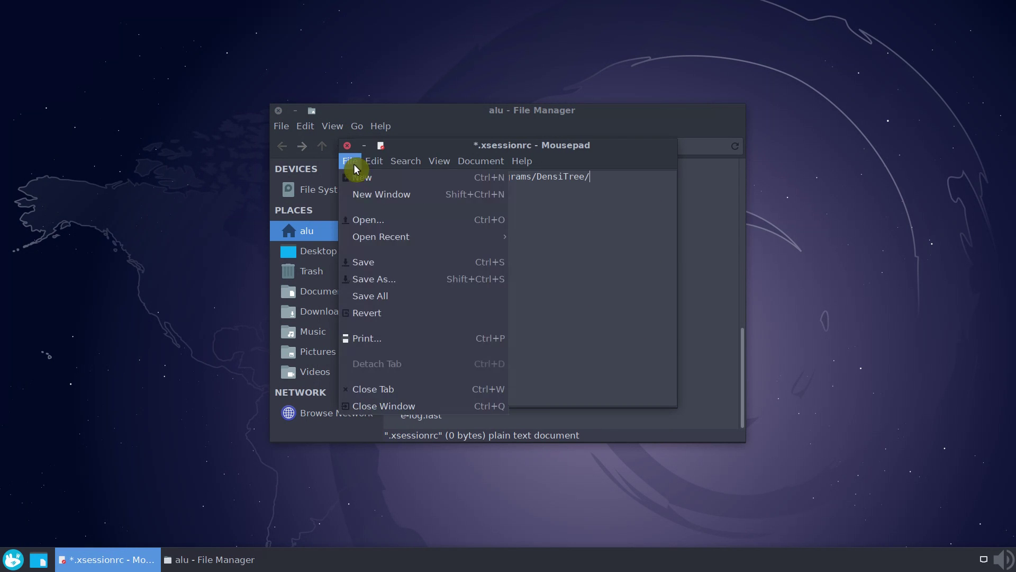
left_click(382, 262)
left_click(347, 145)
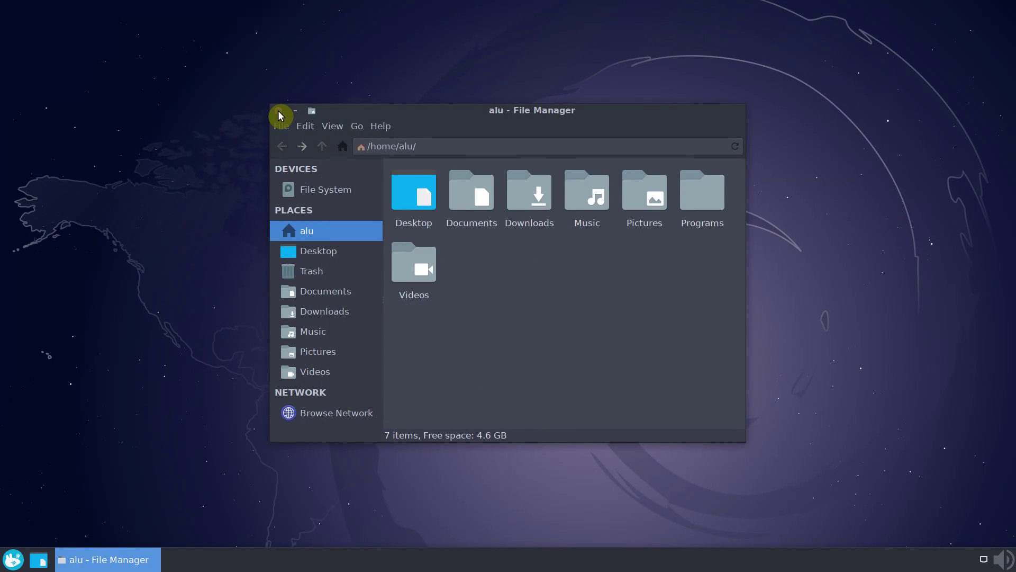
left_click(278, 111)
left_click(13, 560)
left_click(275, 187)
- Confirm logout, then run DensiTree.sh in a new terminal and close both windows
left_click(452, 257)
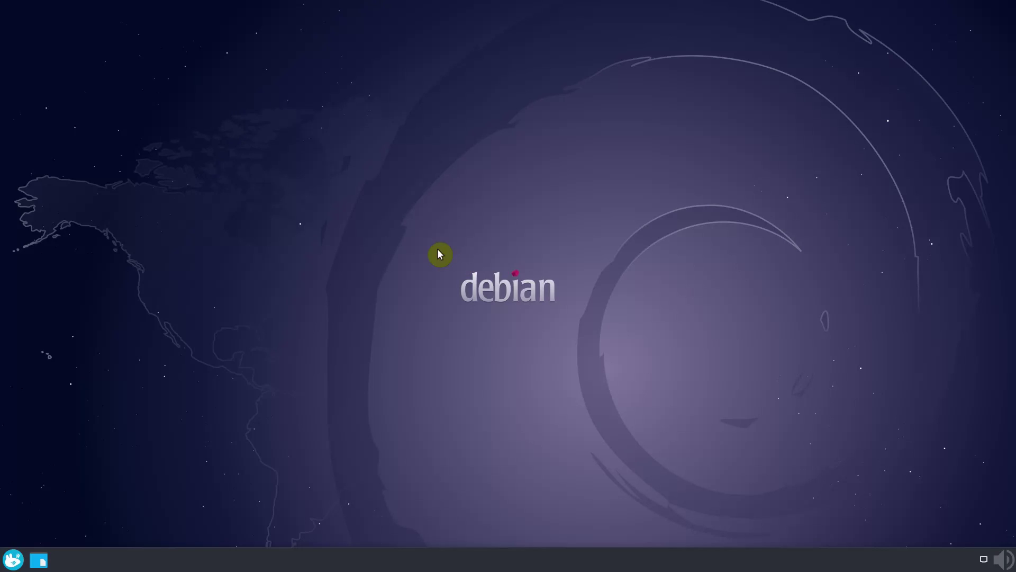
left_click(12, 559)
left_click(91, 297)
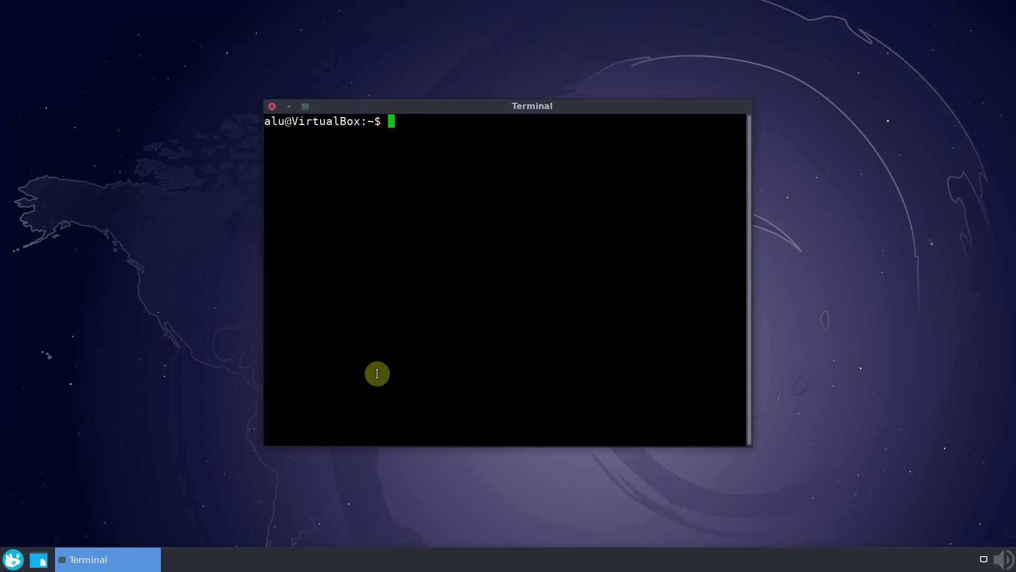
type("DensiTree.s")
type("h")
key("Return")
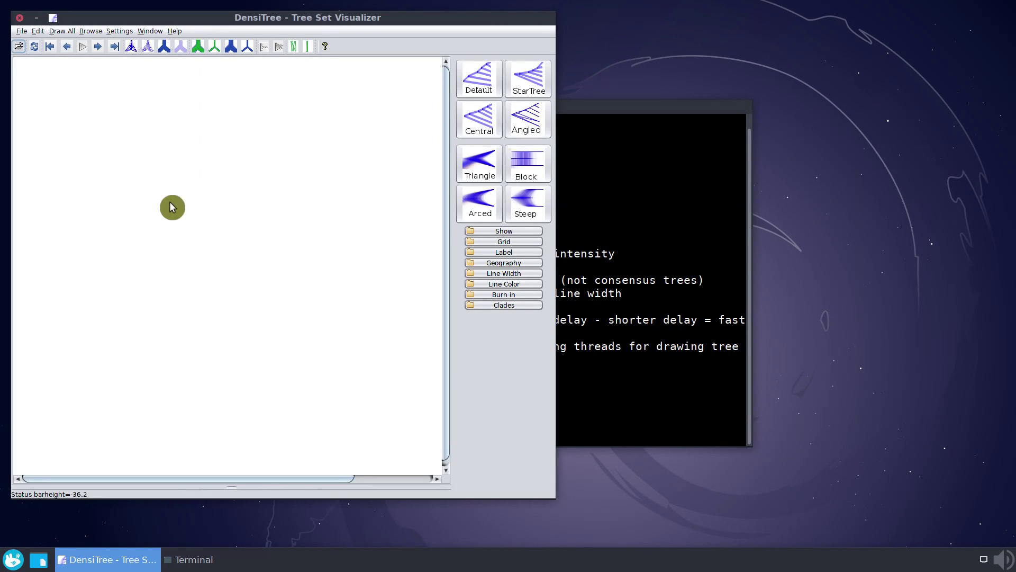
left_click(20, 18)
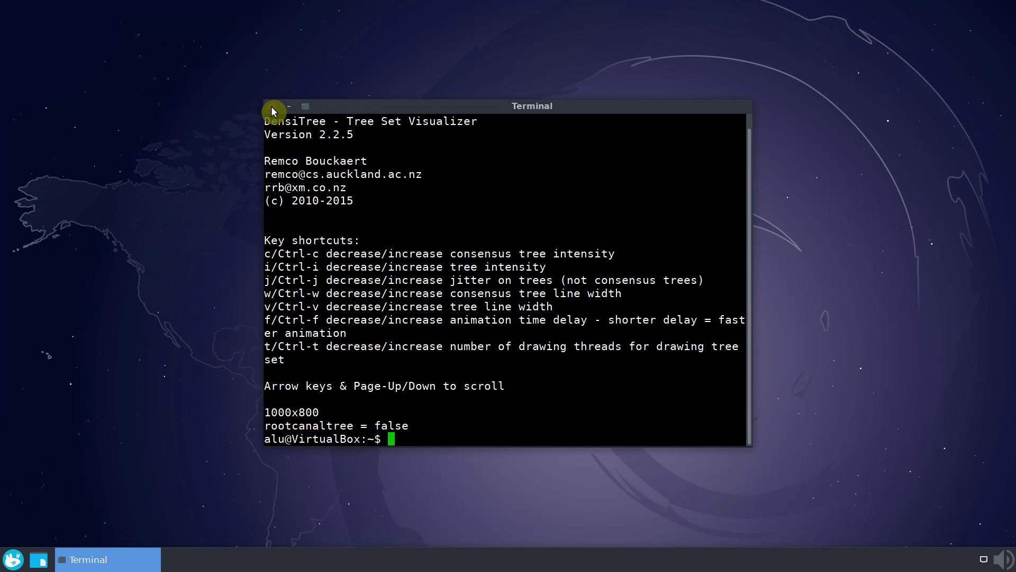
left_click(271, 105)
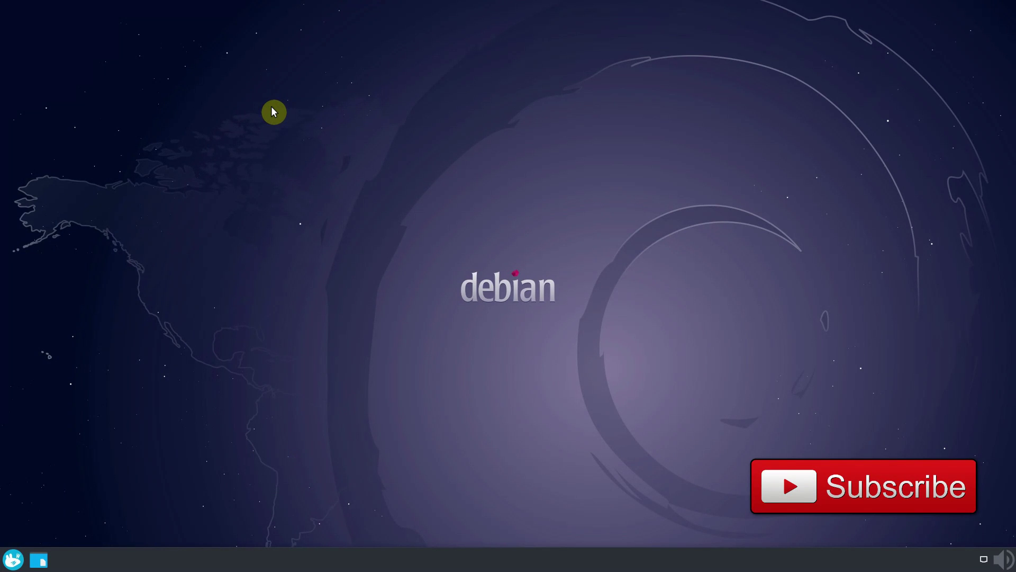
- Browse to Programs/curl-7.54.1 in Thunar and bring up the folder's context menu
left_click(13, 559)
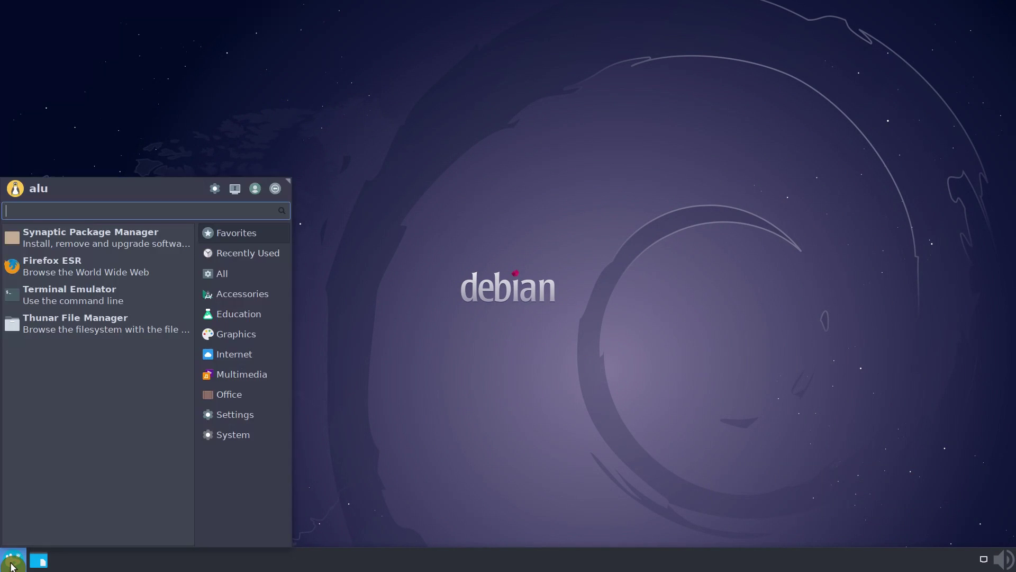
left_click(107, 324)
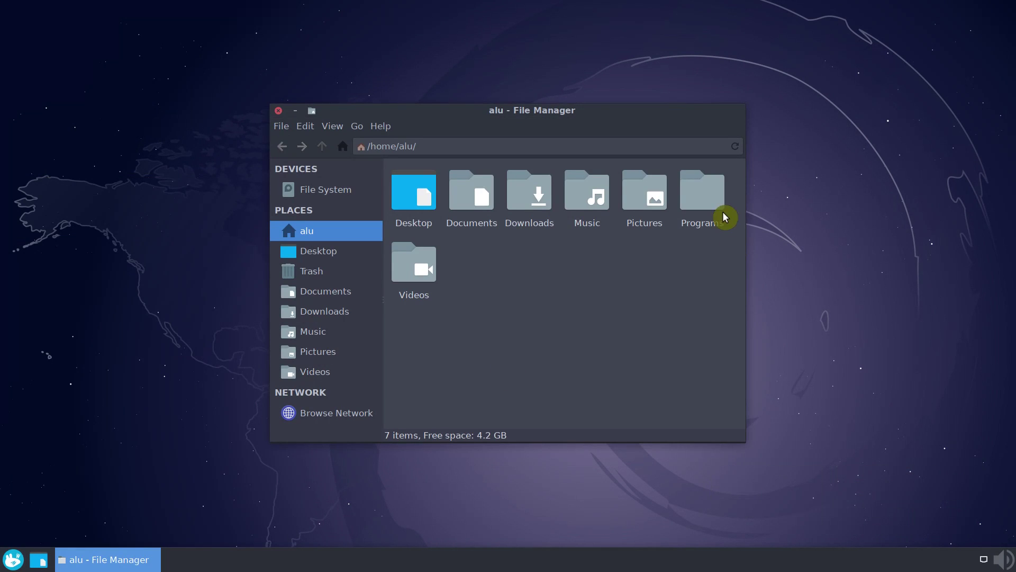
double_click(702, 200)
double_click(427, 199)
right_click(702, 260)
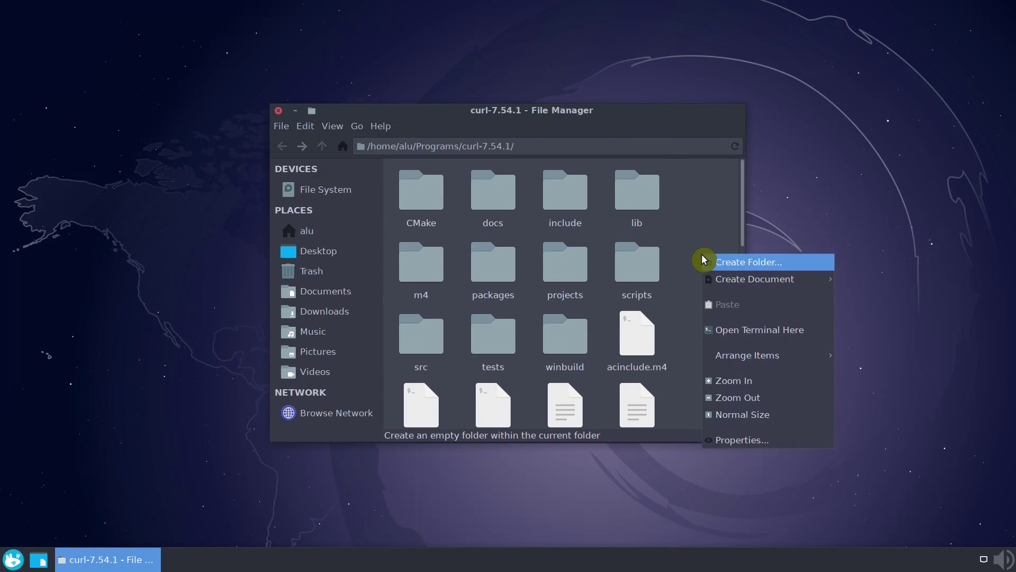
- Run ./configure --prefix=/home/alu/Programs/curl in a maximized terminal in curl-7.54.1
left_click(730, 330)
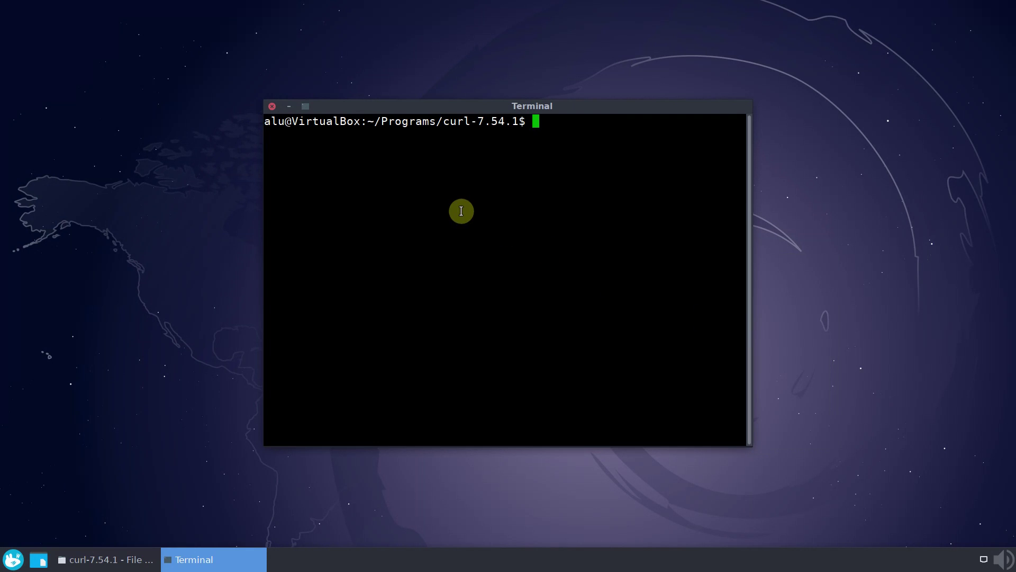
double_click(485, 109)
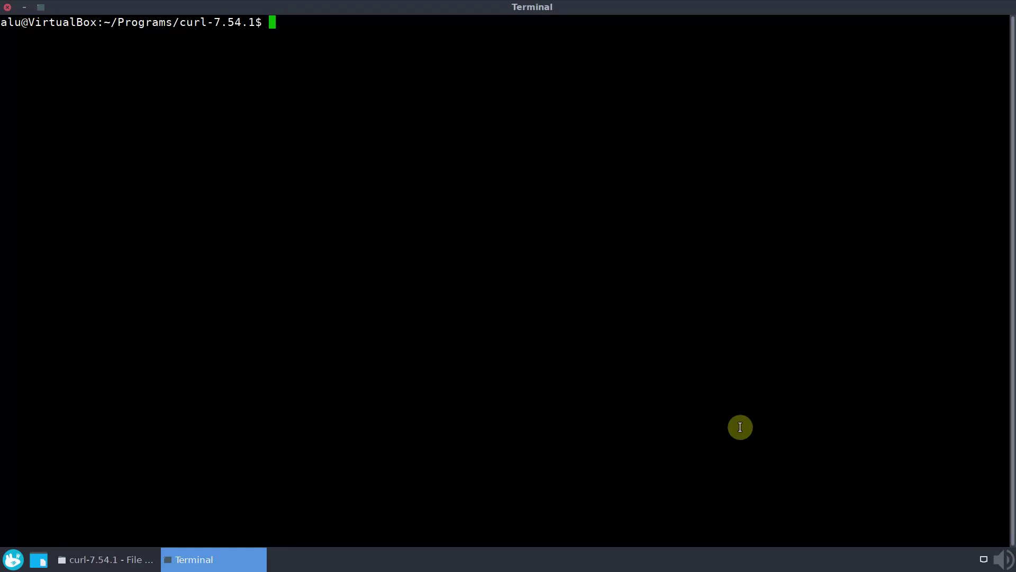
type("./config")
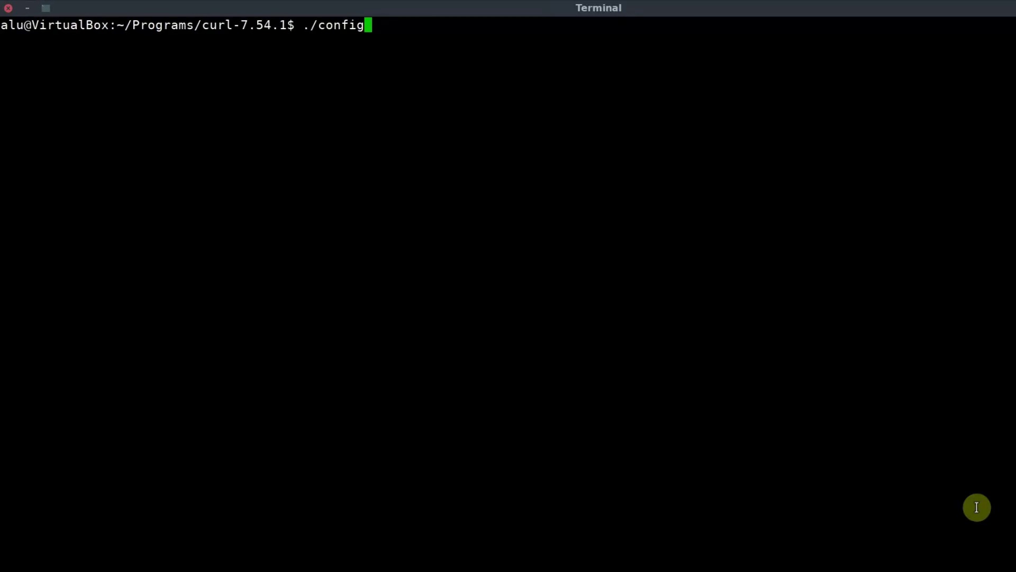
type("ure --prefix=/hom")
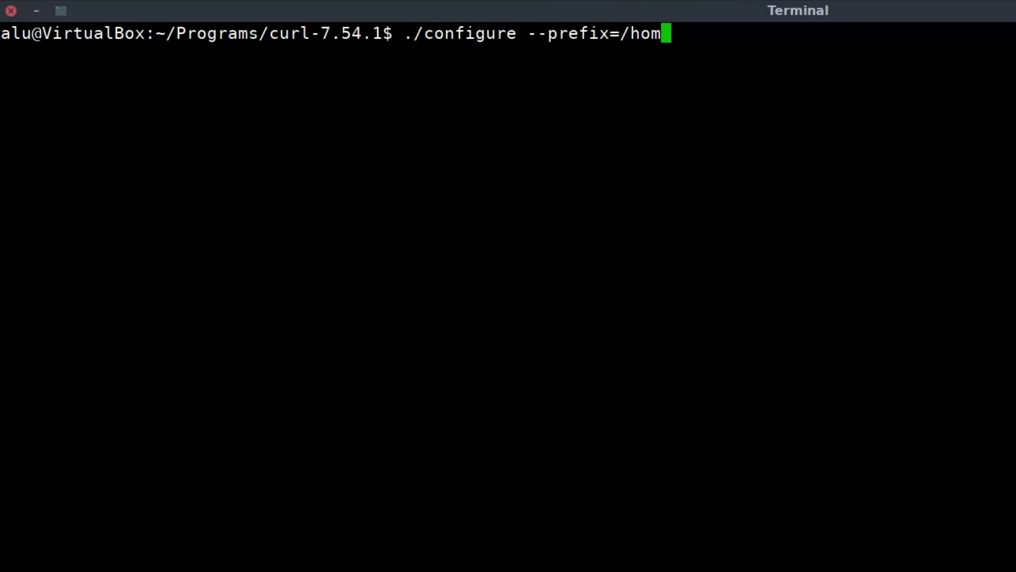
type("e/alu/Programs/curl")
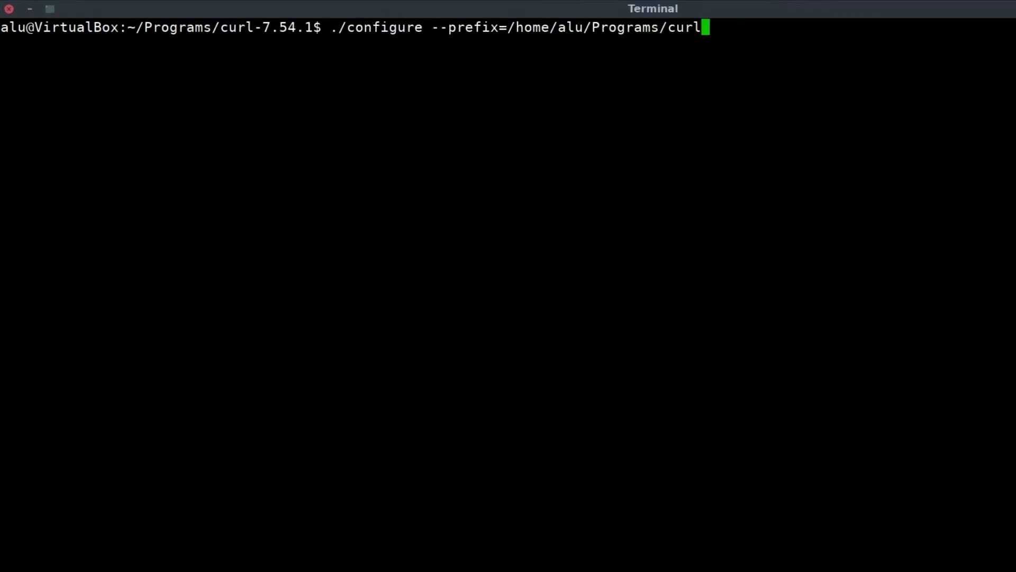
key("Return")
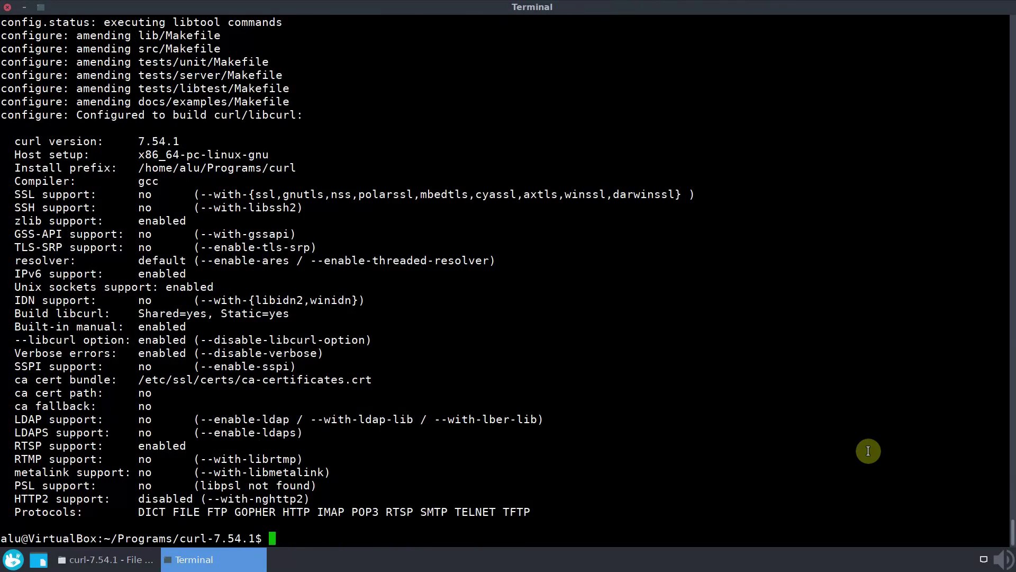
type("clear")
- Clear the screen, build curl with make, clear again, and run make install
key("Return")
type("make")
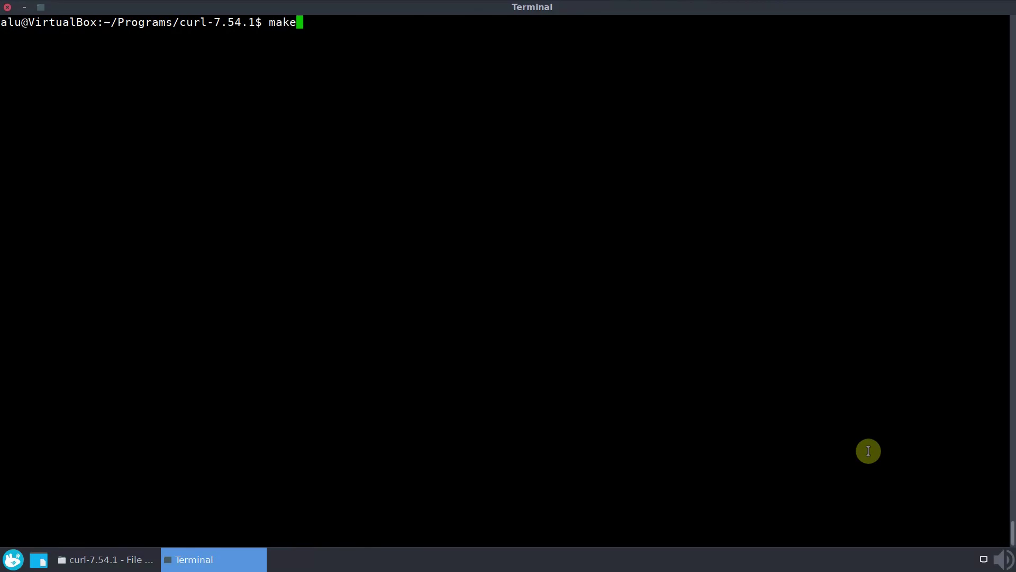
key("Return")
type("clear")
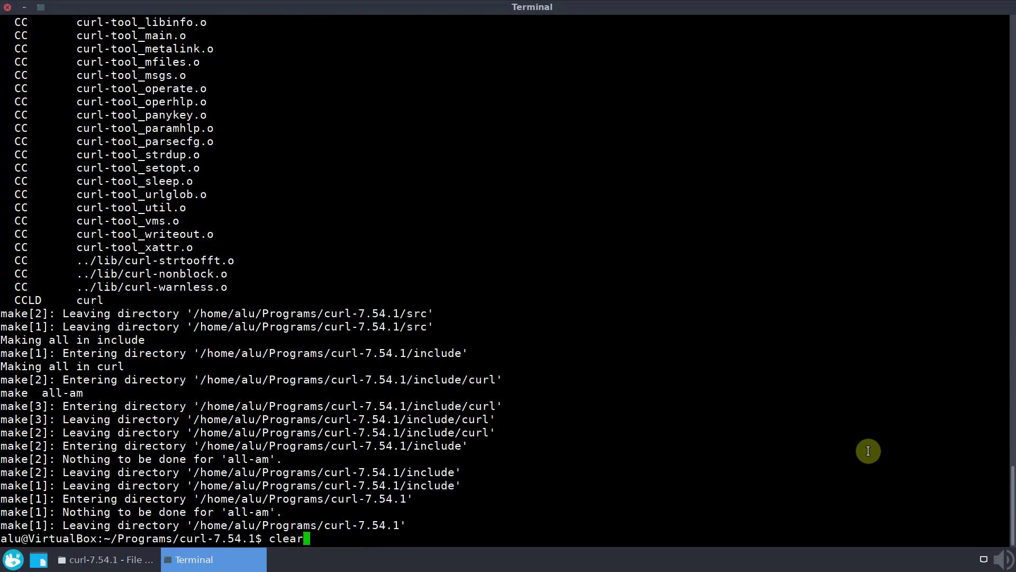
key("Return")
type("make install")
key("Return")
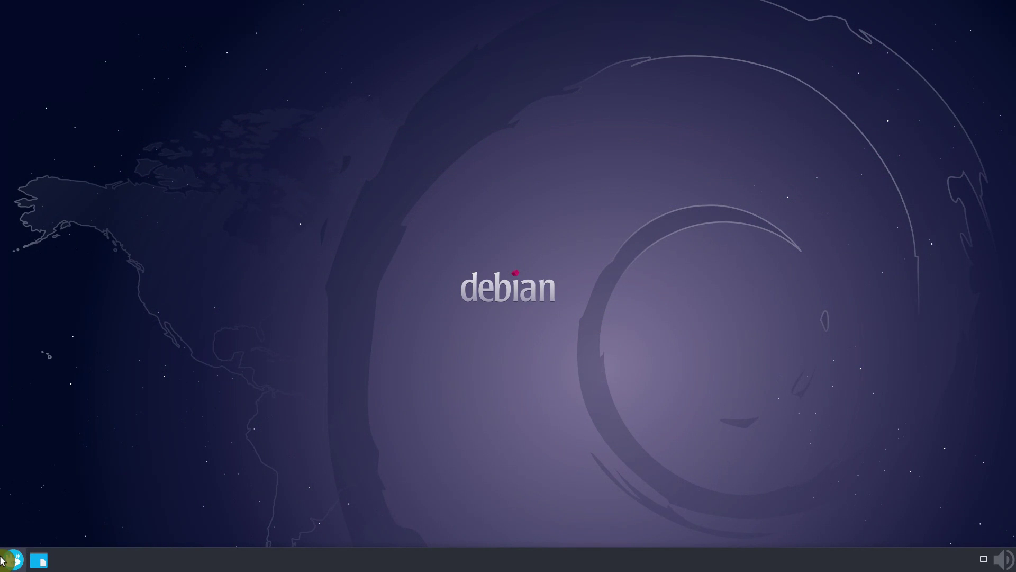
left_click(13, 559)
left_click(89, 302)
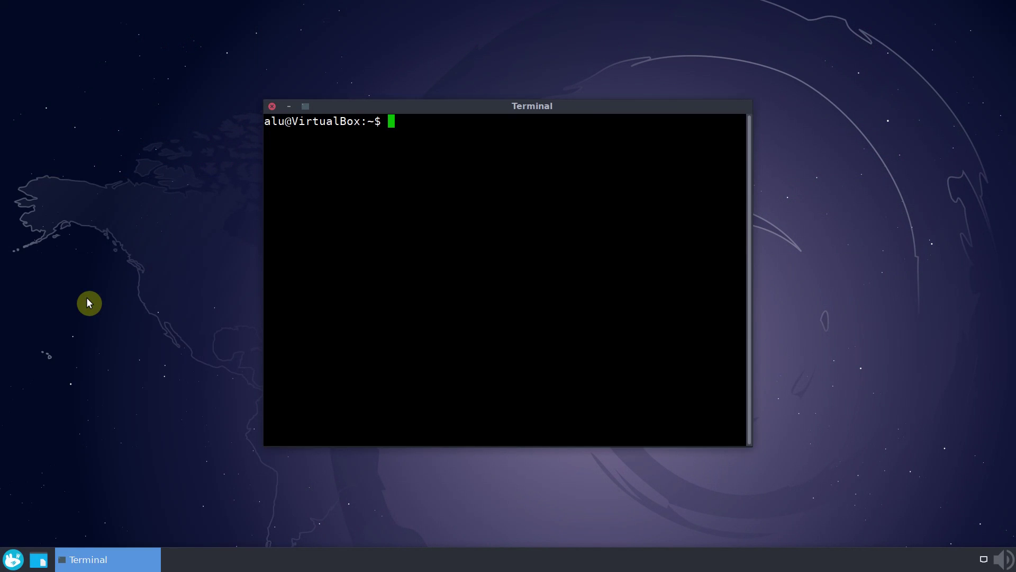
type("sudo nano")
type(" /etc/ap")
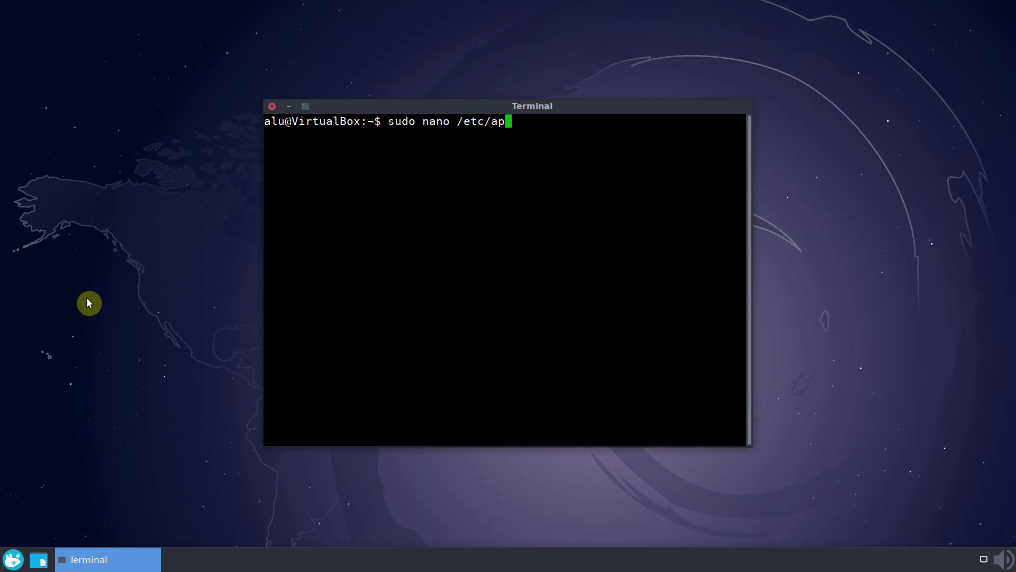
type("t/sources.list")
key("Return")
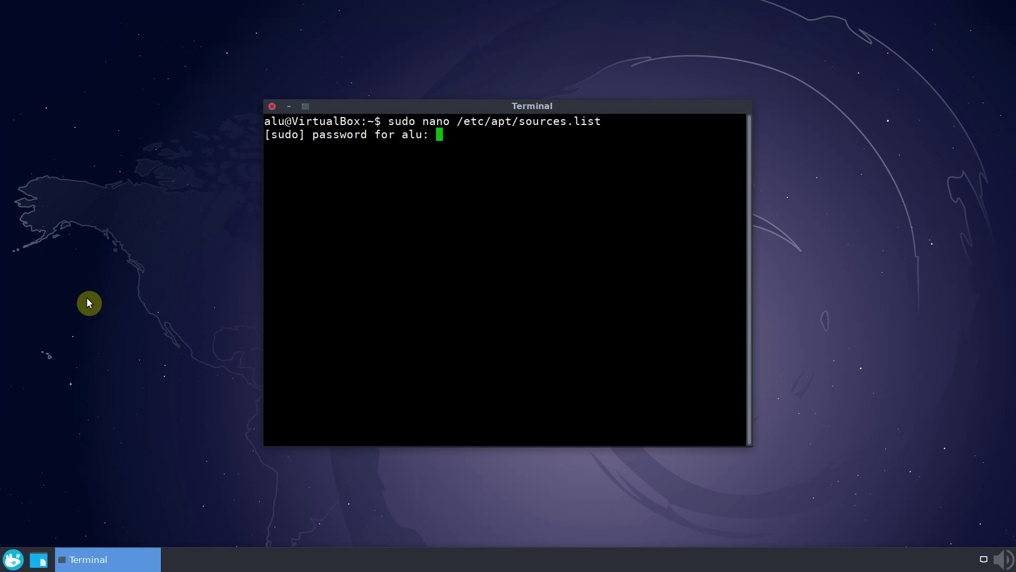
key("Return")
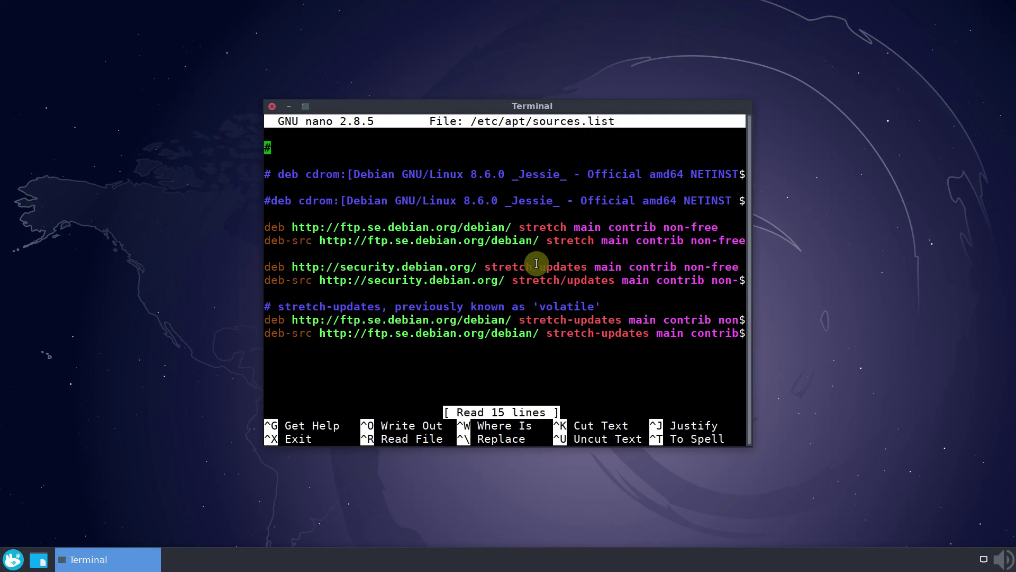
double_click(544, 228)
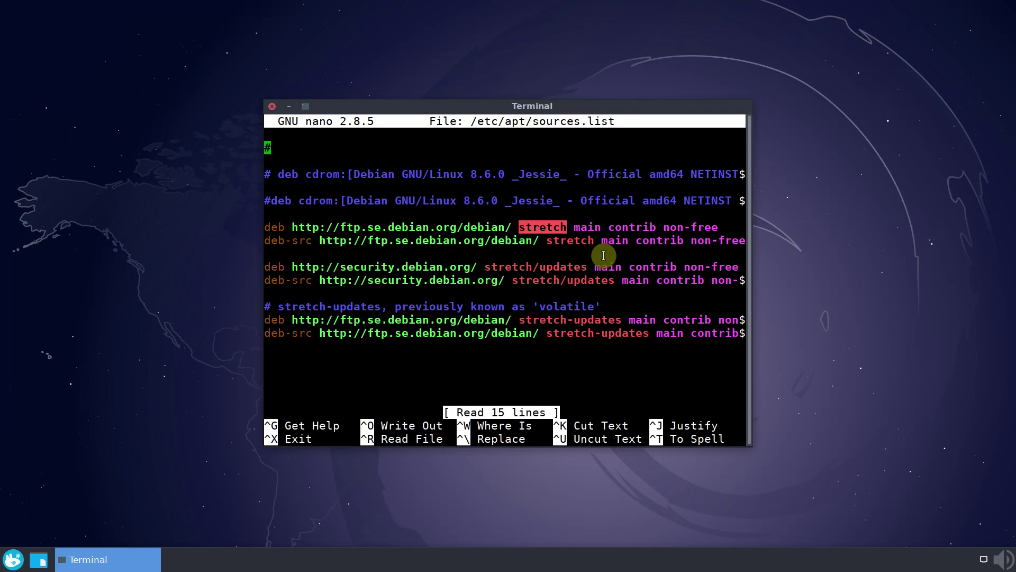
key("ctrl+x")
left_click(272, 105)
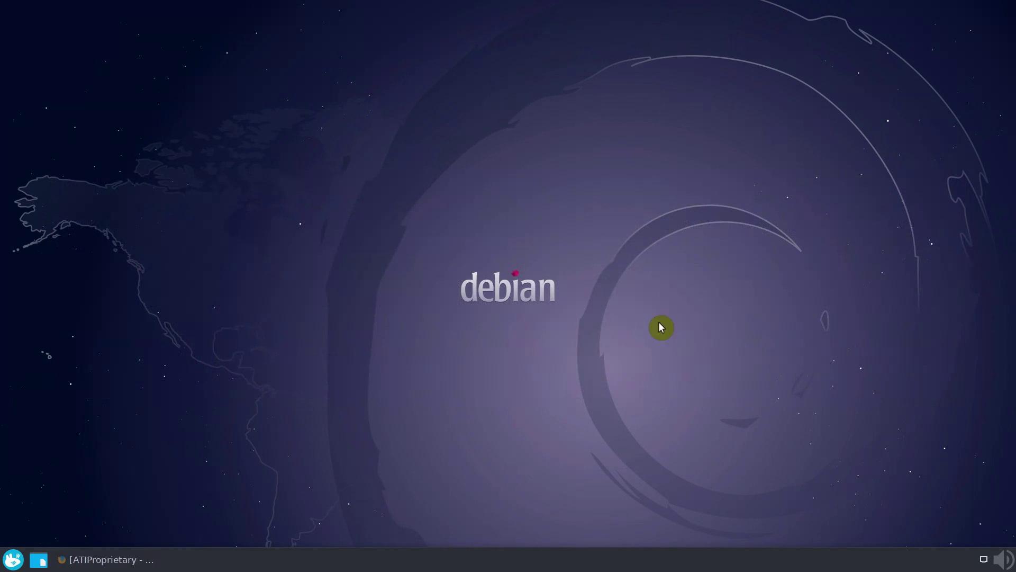
- Select the linux-headers command on ATIProprietary, then nvidia-driver on the NvidiaGraphicsDrivers page
left_click(91, 559)
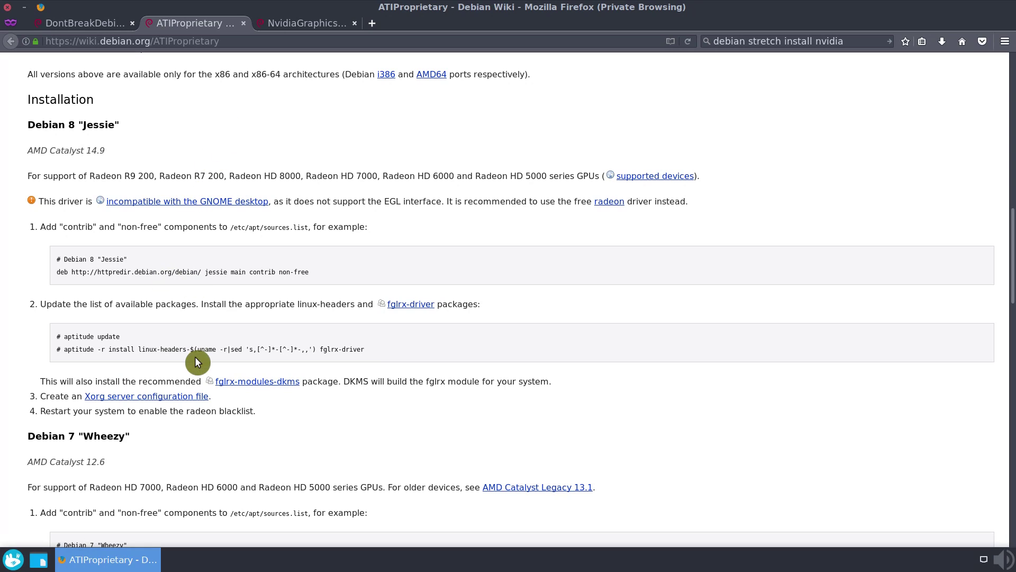
left_click_drag(249, 271, 272, 277)
left_click_drag(139, 350, 356, 350)
left_click(324, 24)
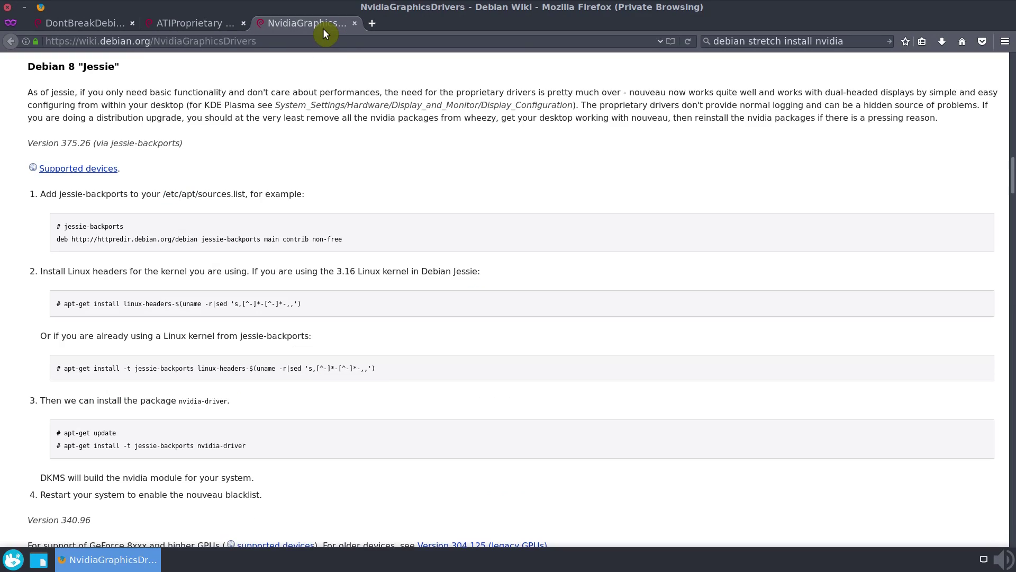
left_click_drag(195, 445, 307, 457)
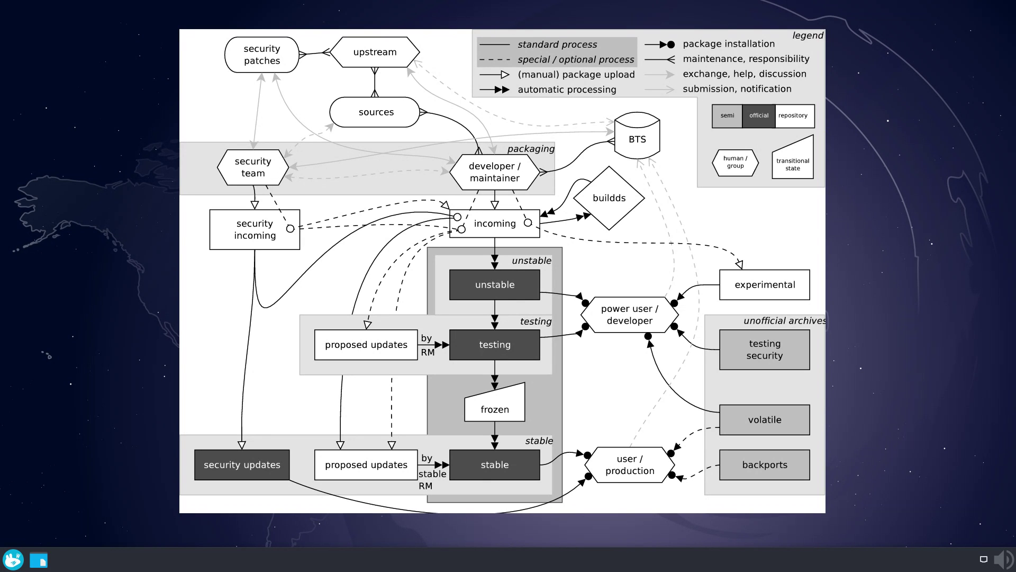
- Dismiss the Debian package workflow diagram with Escape
key("Escape")
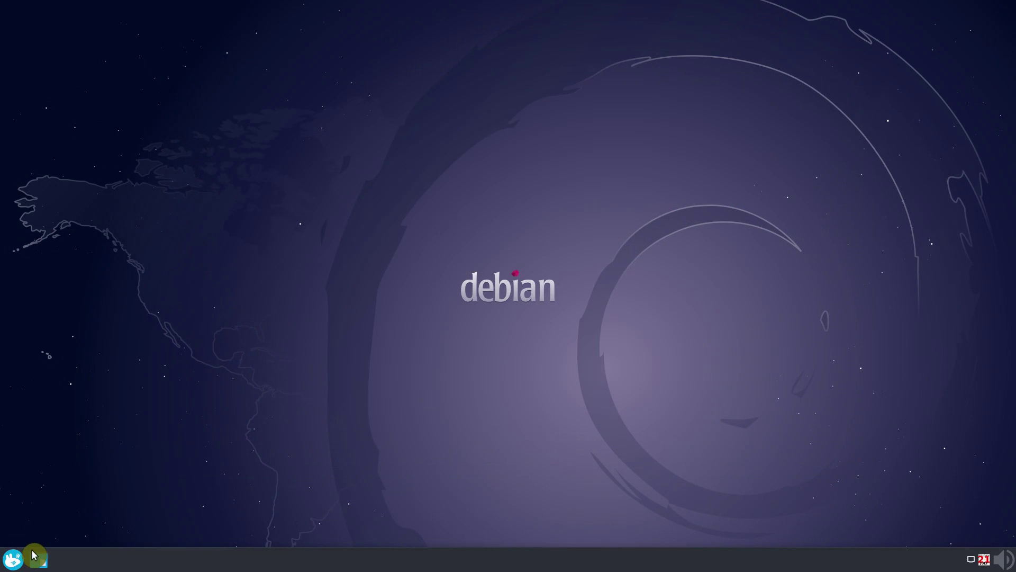
left_click(8, 562)
left_click(222, 395)
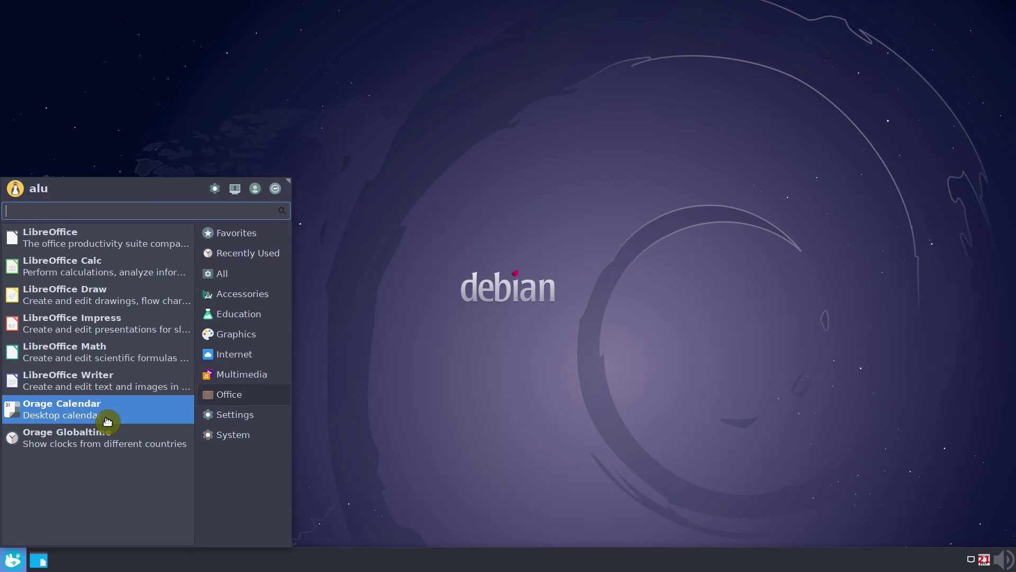
type("sy")
key("Return")
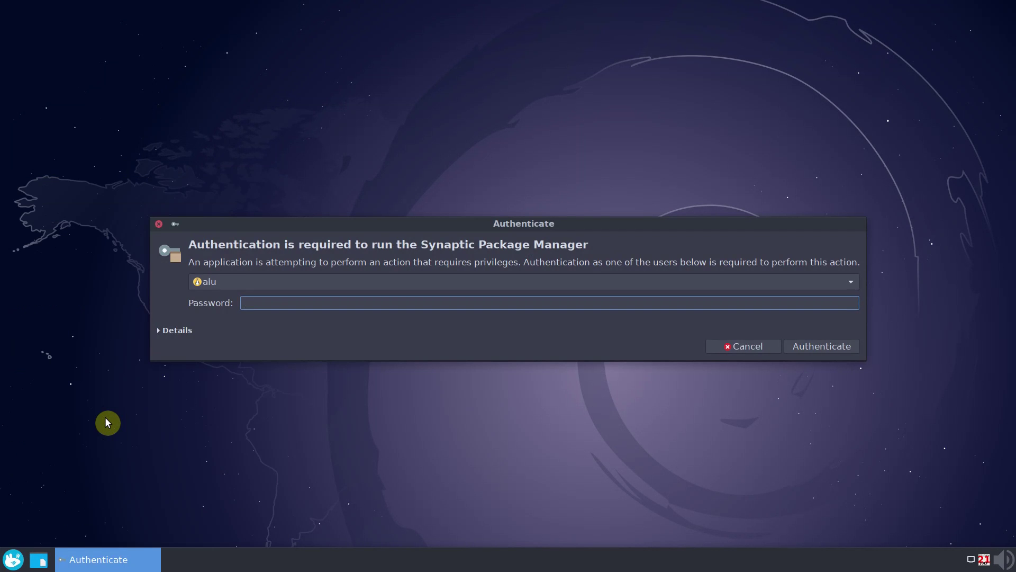
key("Escape")
type("ora")
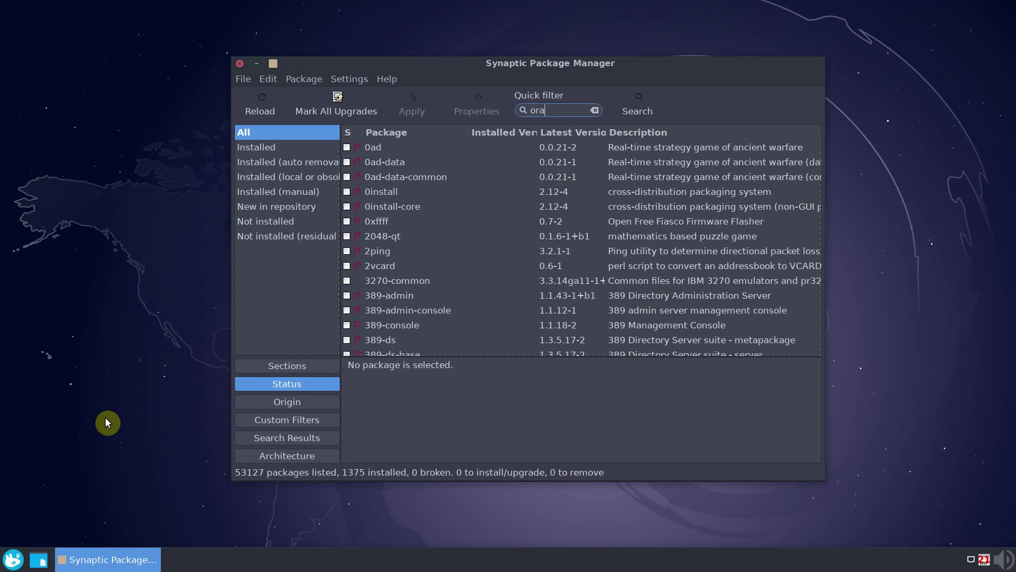
type("ge")
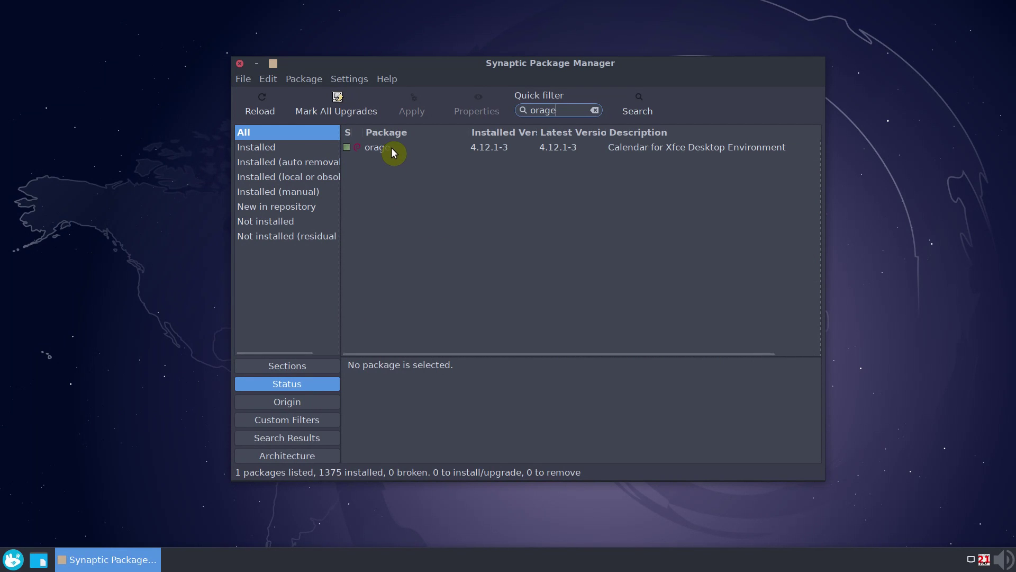
left_click(391, 147)
right_click(392, 147)
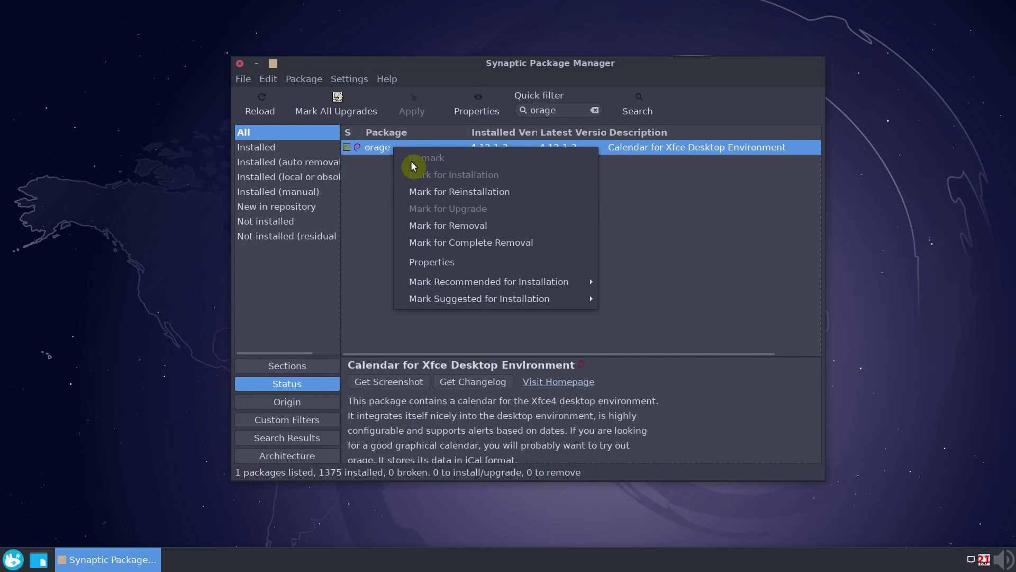
left_click(439, 228)
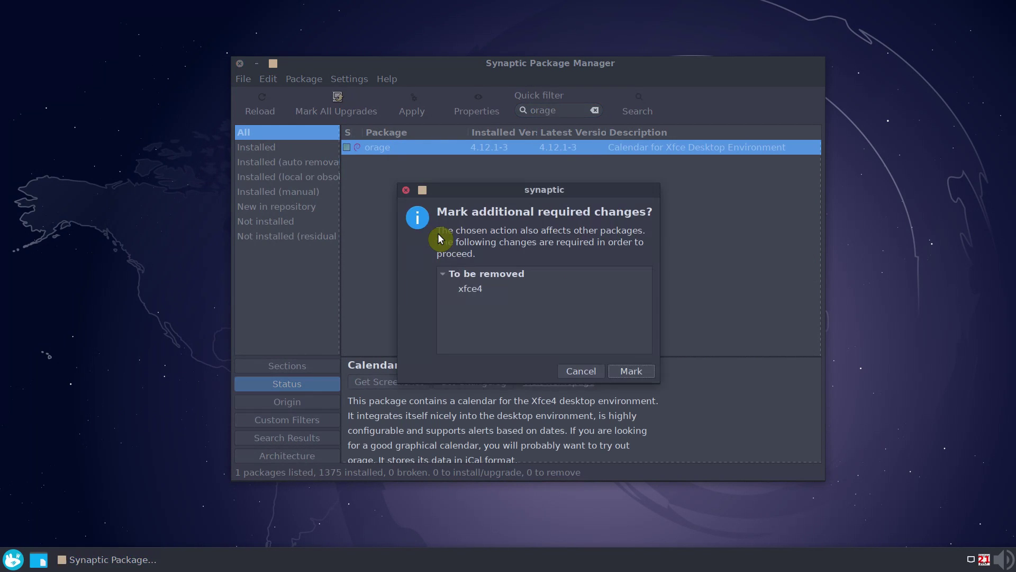
left_click(475, 298)
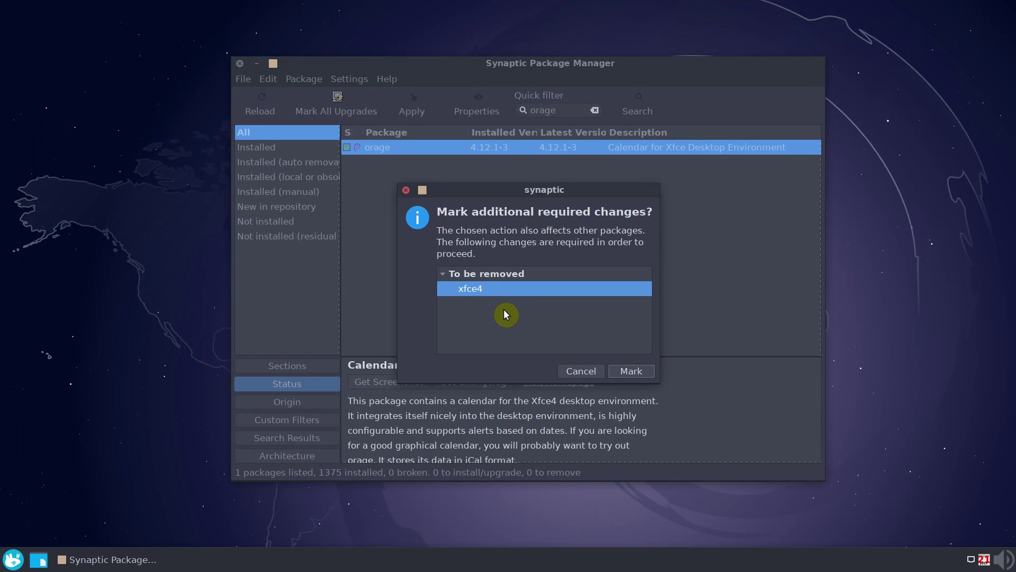
left_click(585, 370)
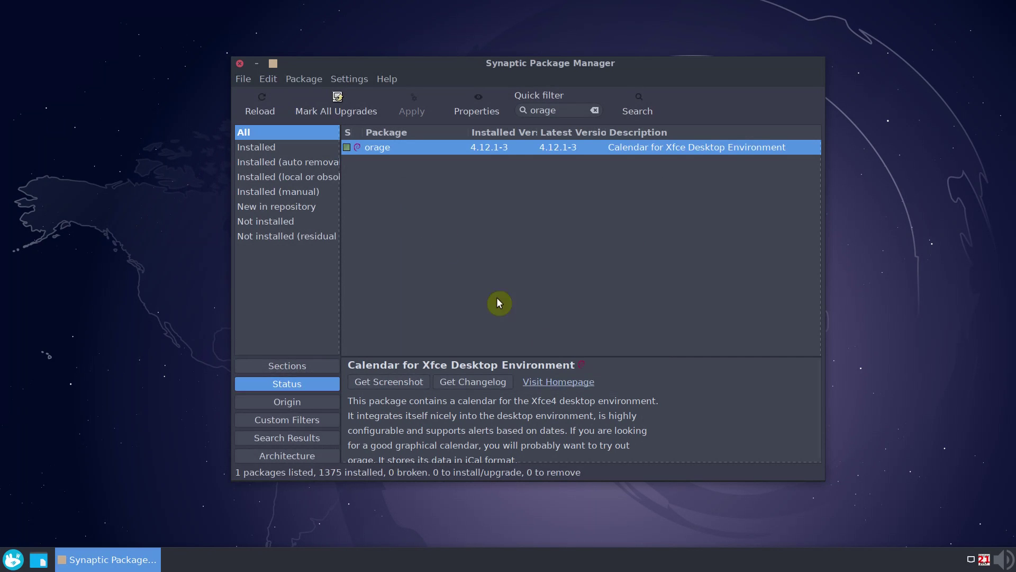
left_click(238, 63)
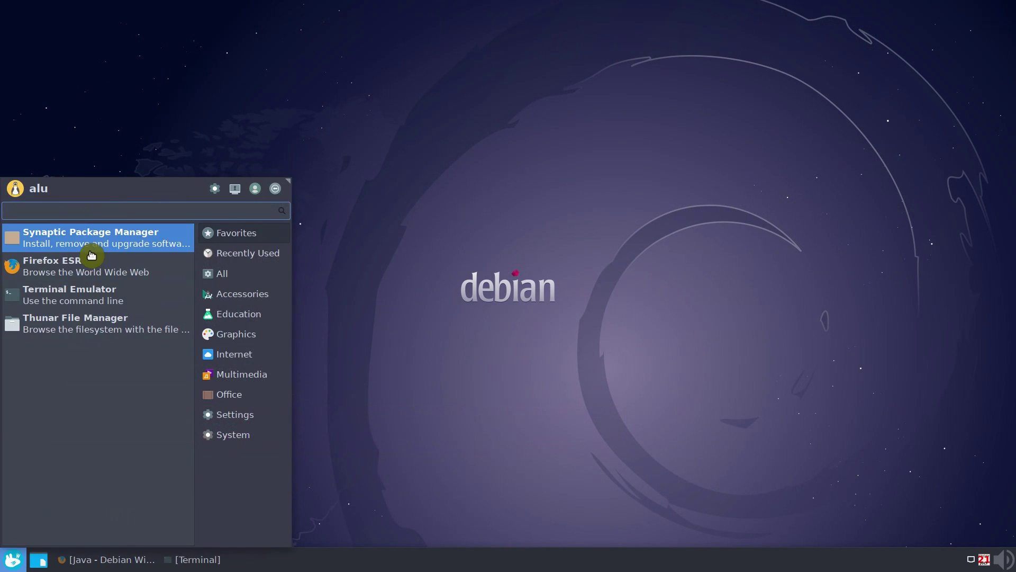
- Launch Synaptic with authentication and highlight libreoffice-pdfimport's PDF import description
left_click(91, 242)
key("Return")
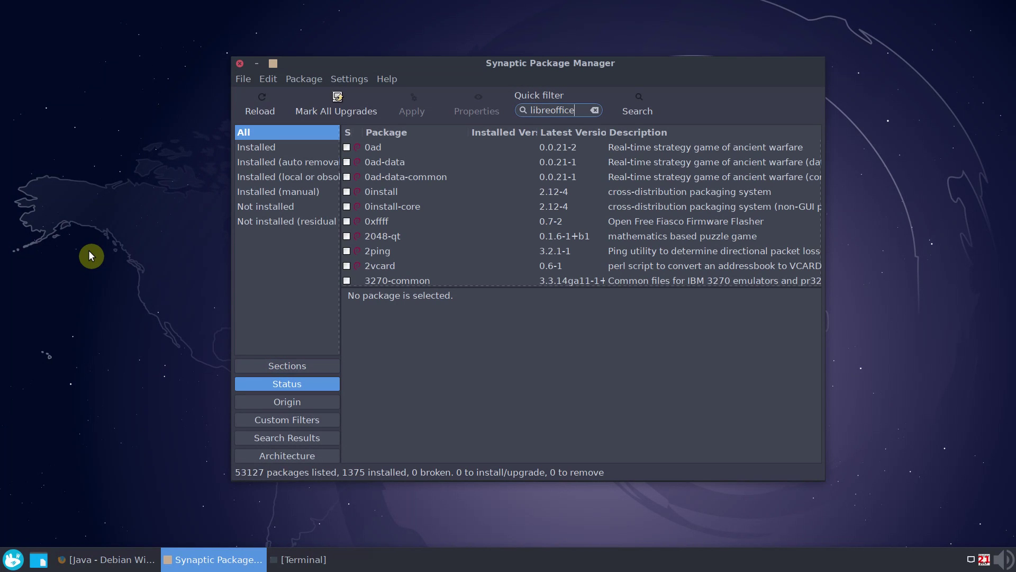
left_click(441, 181)
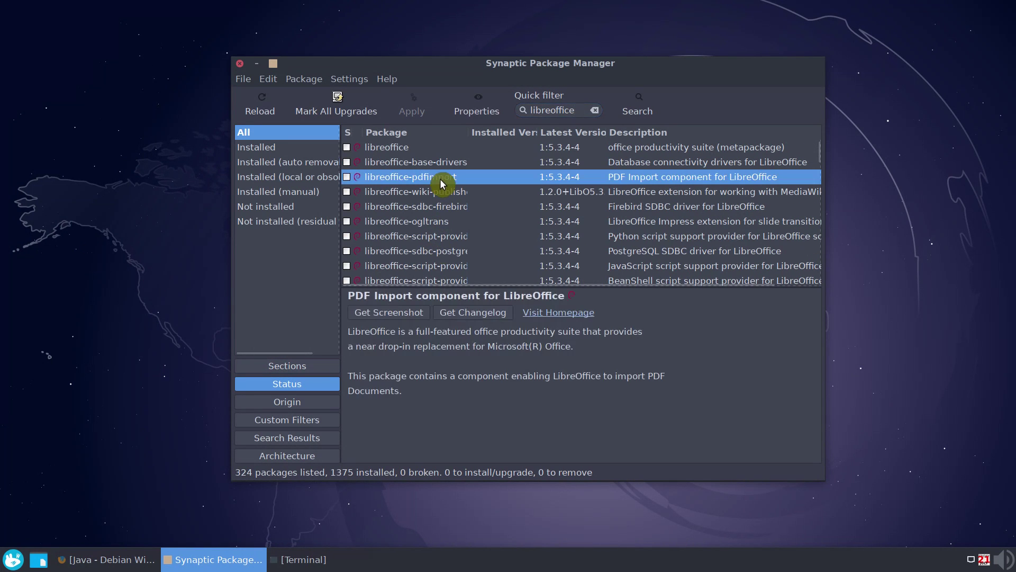
left_click_drag(348, 373, 436, 405)
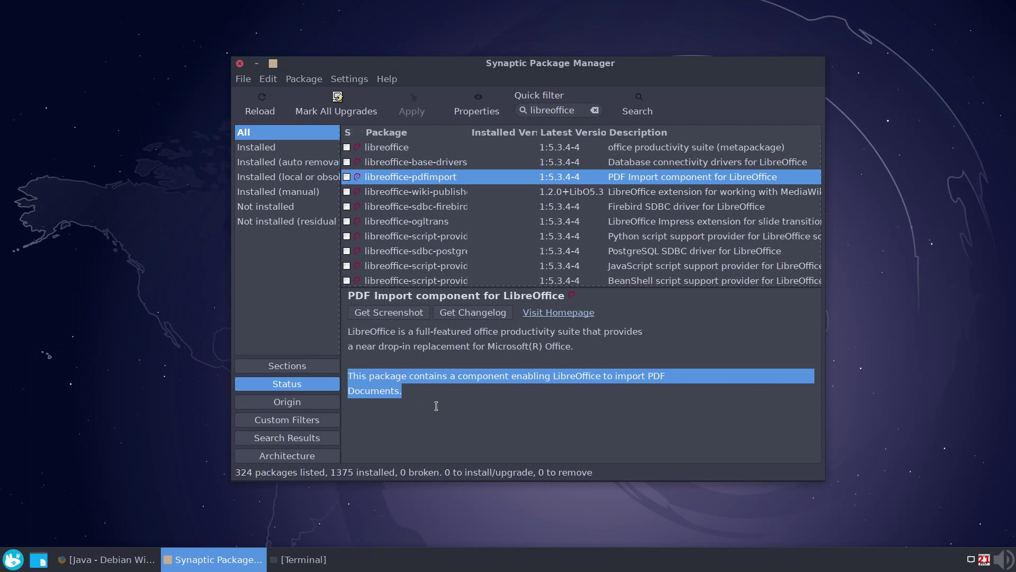
left_click(436, 406)
left_click(534, 110)
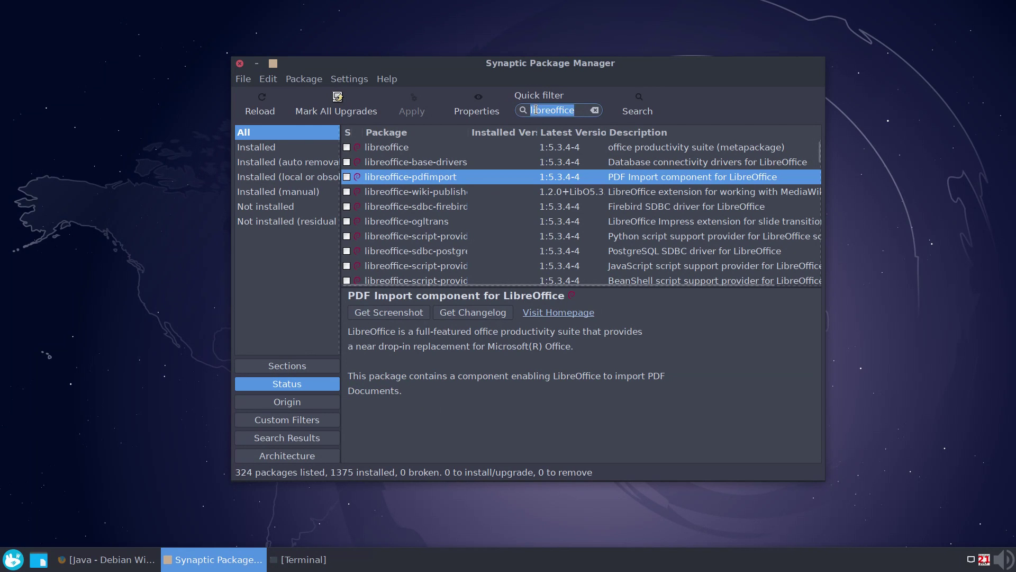
type("linux-headers")
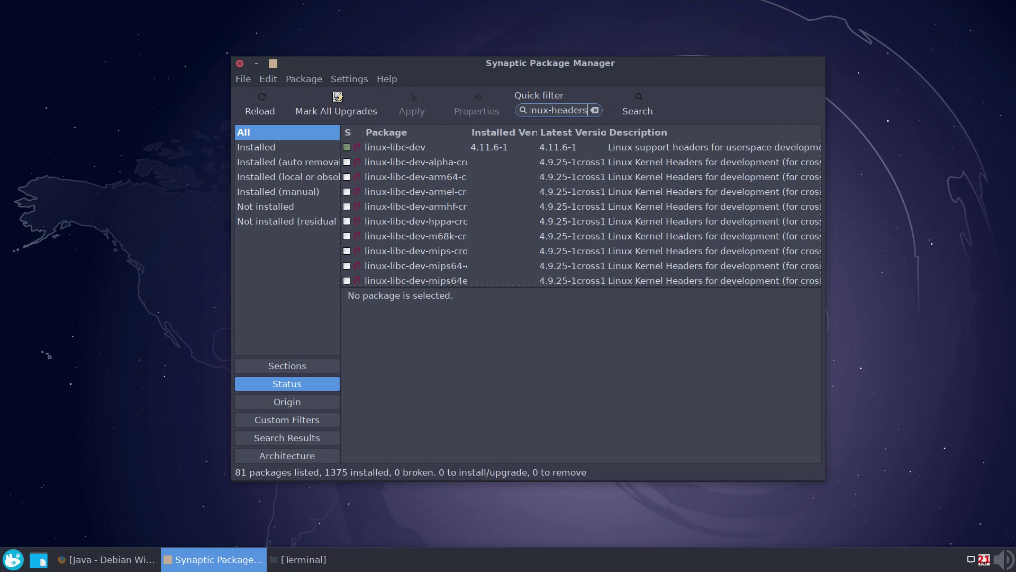
left_click_drag(496, 133, 512, 133)
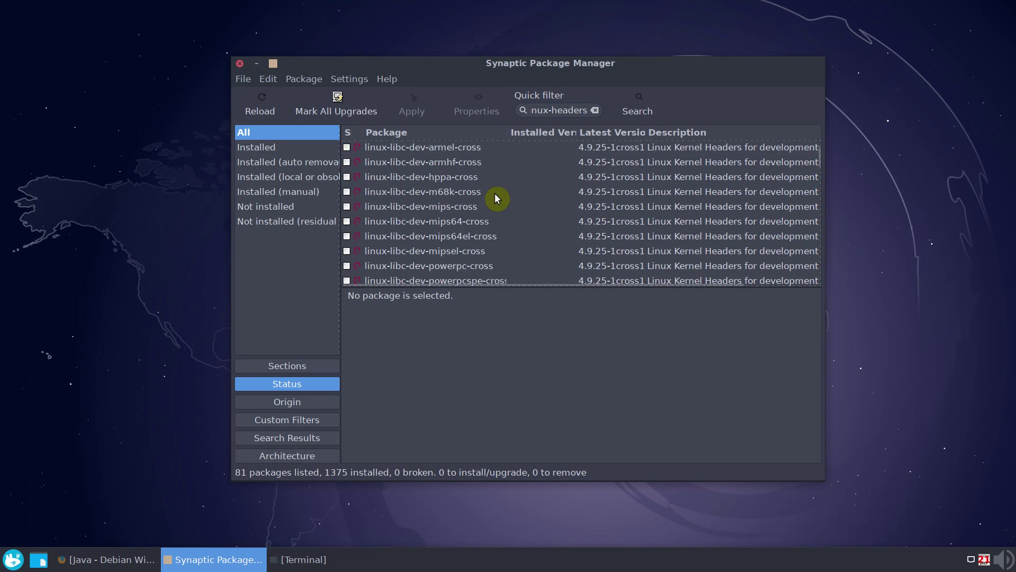
scroll(495, 200, "down", 5)
- Confirm kernel 4.11.0-1-amd64 with uname -r and select linux-headers-4.11.0-1-common in Synaptic
left_click(488, 167)
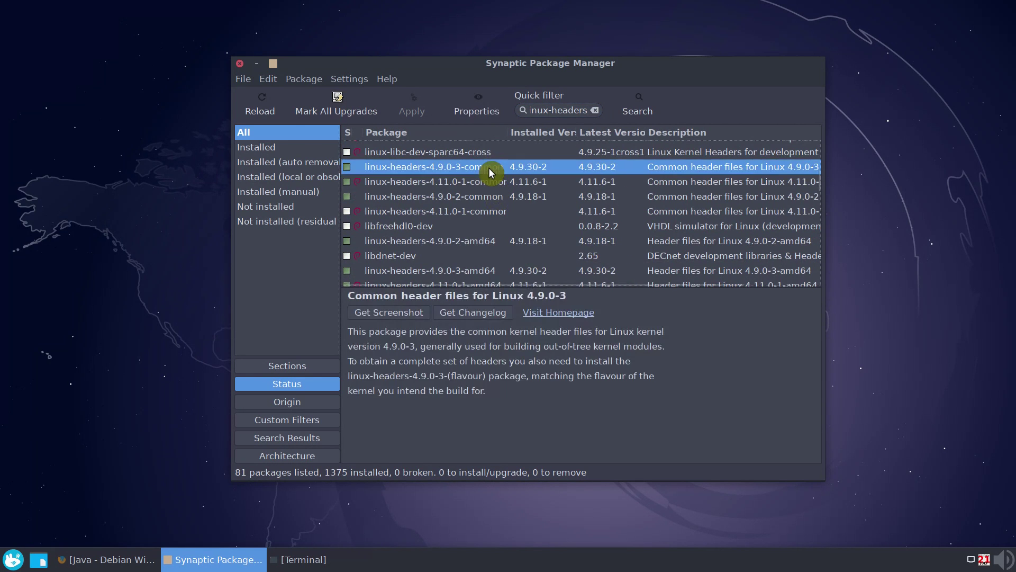
left_click(488, 196)
key("alt+Tab")
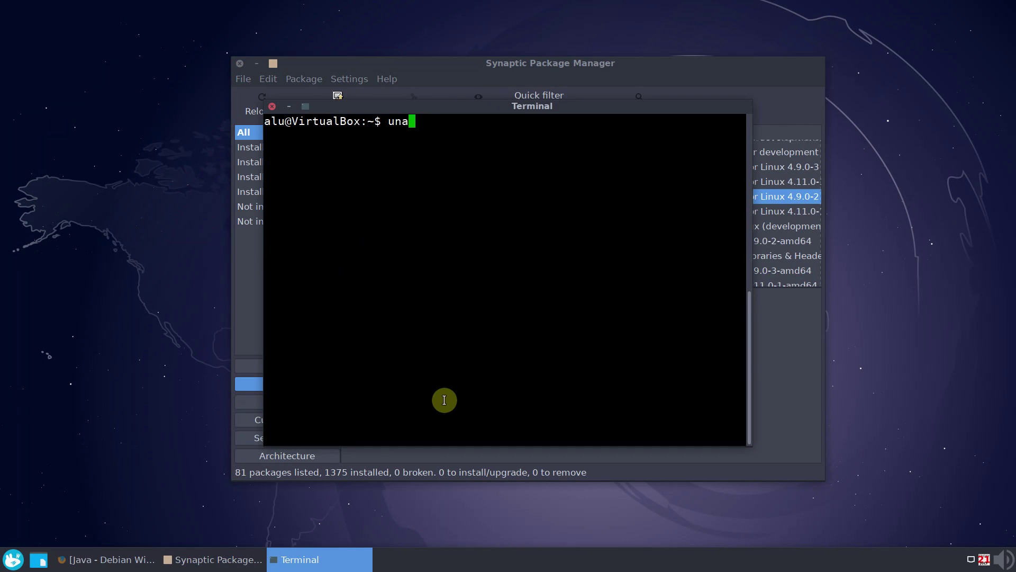
key("Return")
left_click_drag(265, 135, 319, 135)
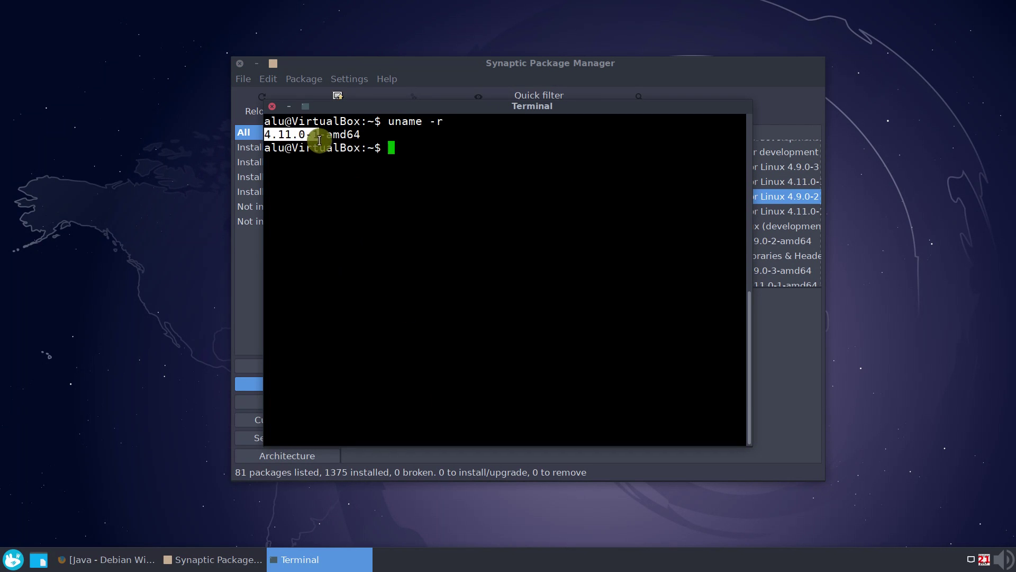
left_click(625, 100)
left_click(488, 213)
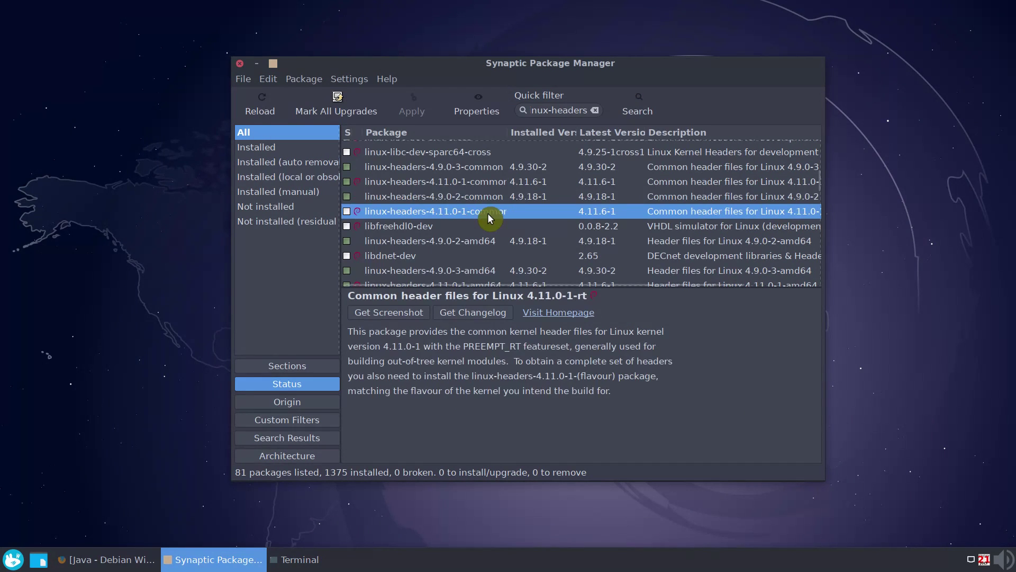
scroll(488, 218, "up", 1)
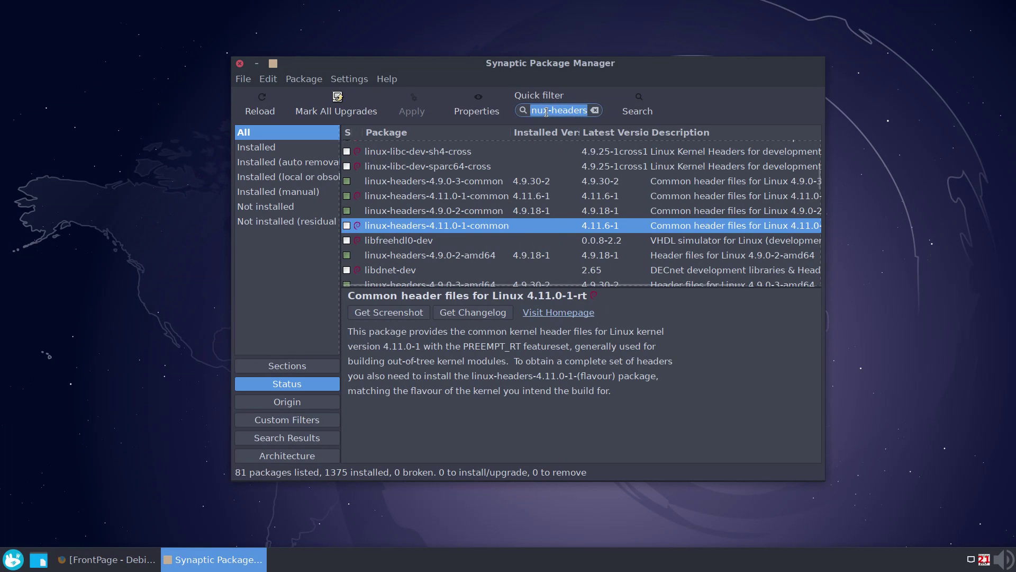
type("java")
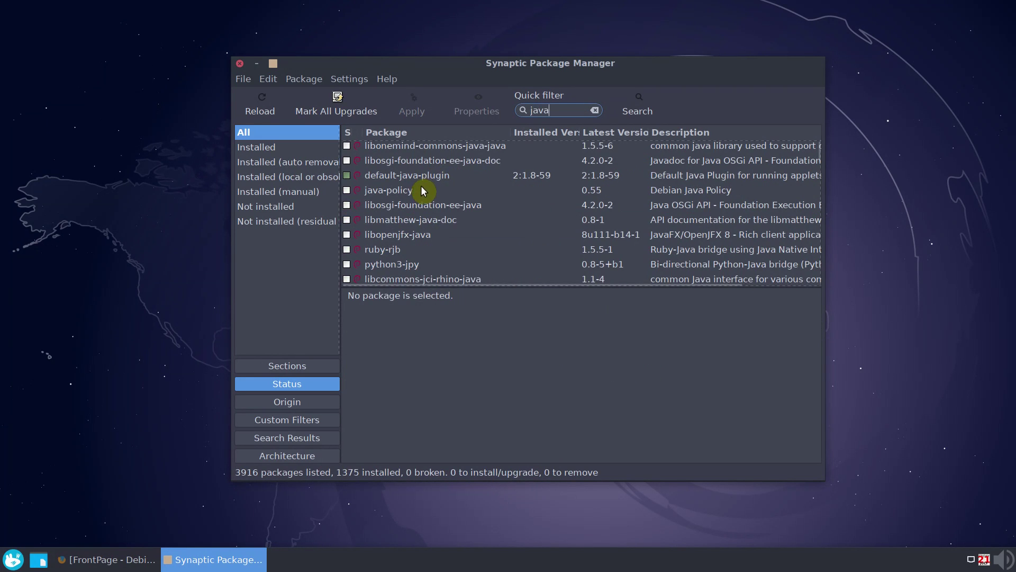
- Read the java-policy, java-package, java-common and default-jre descriptions in the java-filtered package list
left_click(420, 189)
scroll(433, 226, "down", 2)
left_click(421, 266)
scroll(420, 267, "down", 1)
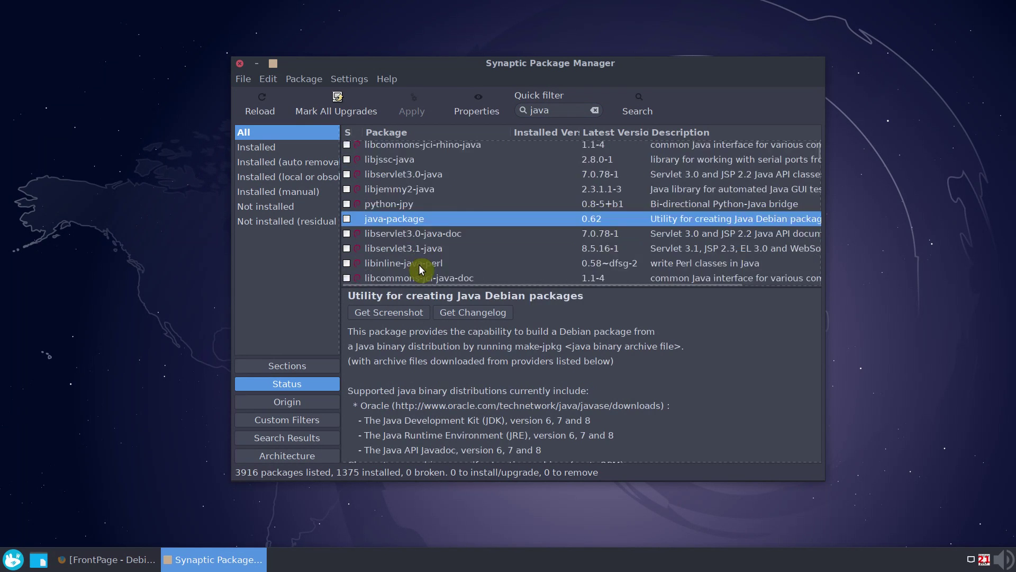
scroll(420, 267, "down", 1)
left_click(434, 221)
scroll(446, 265, "down", 2)
left_click(448, 238)
scroll(440, 249, "down", 2)
left_click(439, 206)
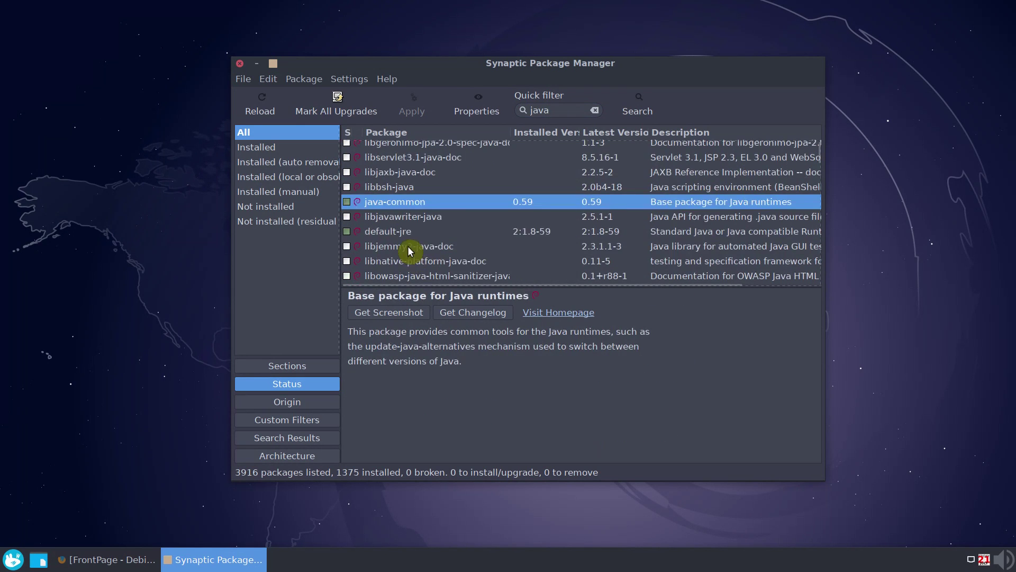
left_click(439, 186)
scroll(437, 249, "down", 3)
- Search the Debian Wiki for java and open its Java page
left_click(107, 560)
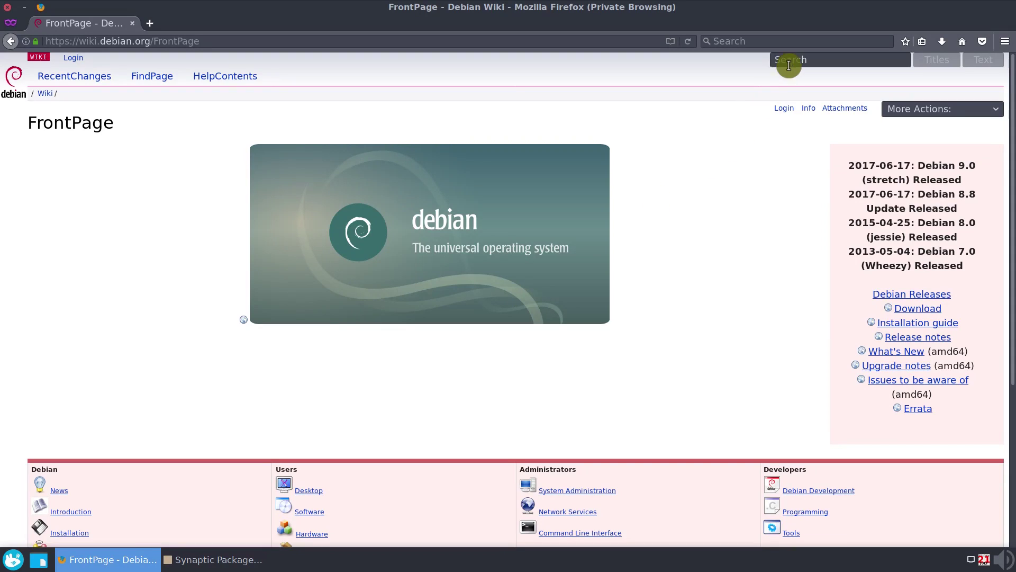
left_click(790, 60)
type("java")
key("Return")
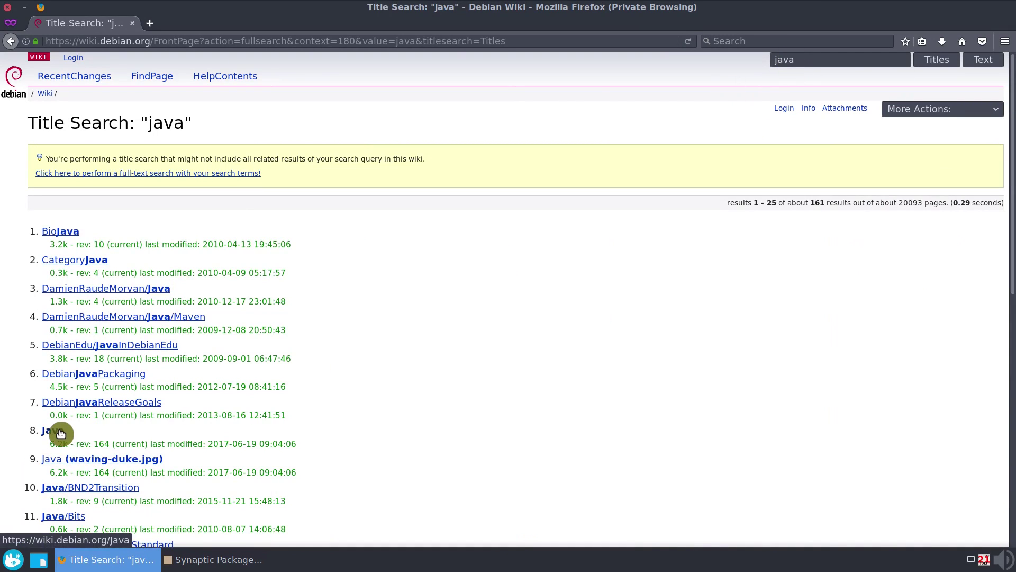
left_click(58, 429)
scroll(58, 429, "down", 5)
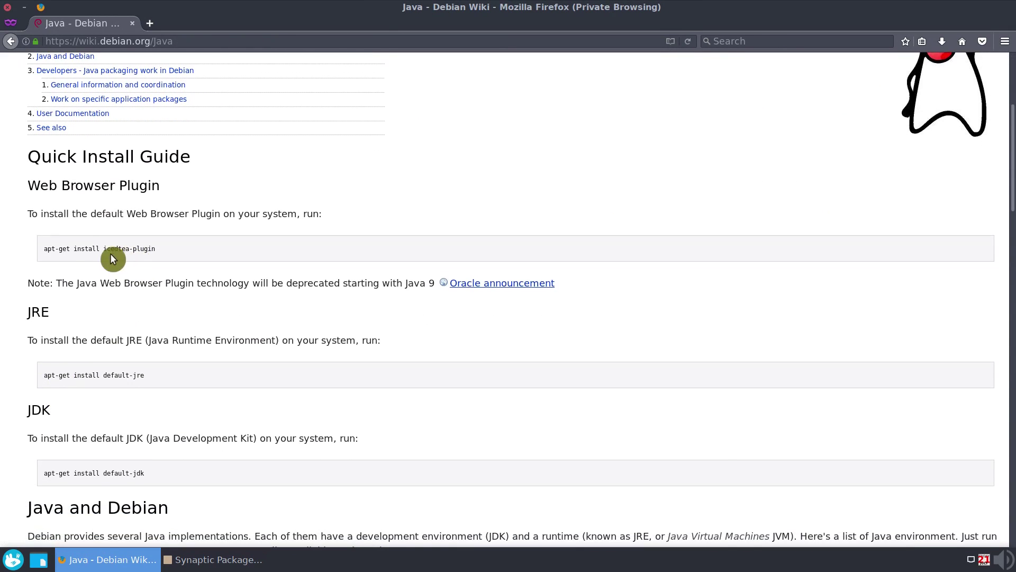
- Highlight the icedtea-plugin and default-jre package names in the install commands, then clear the highlight
left_click_drag(117, 248, 200, 249)
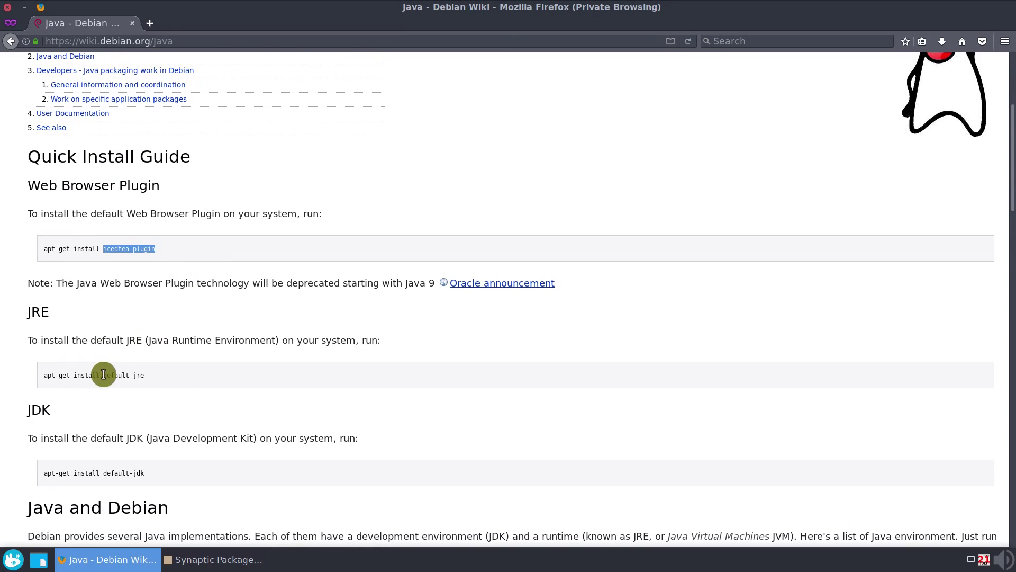
left_click_drag(103, 374, 179, 380)
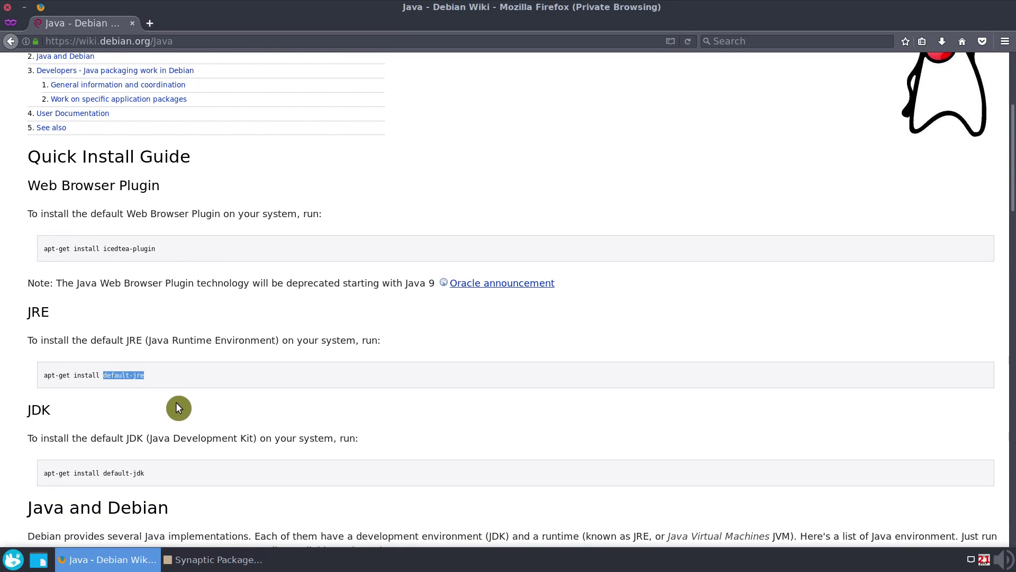
left_click(175, 402)
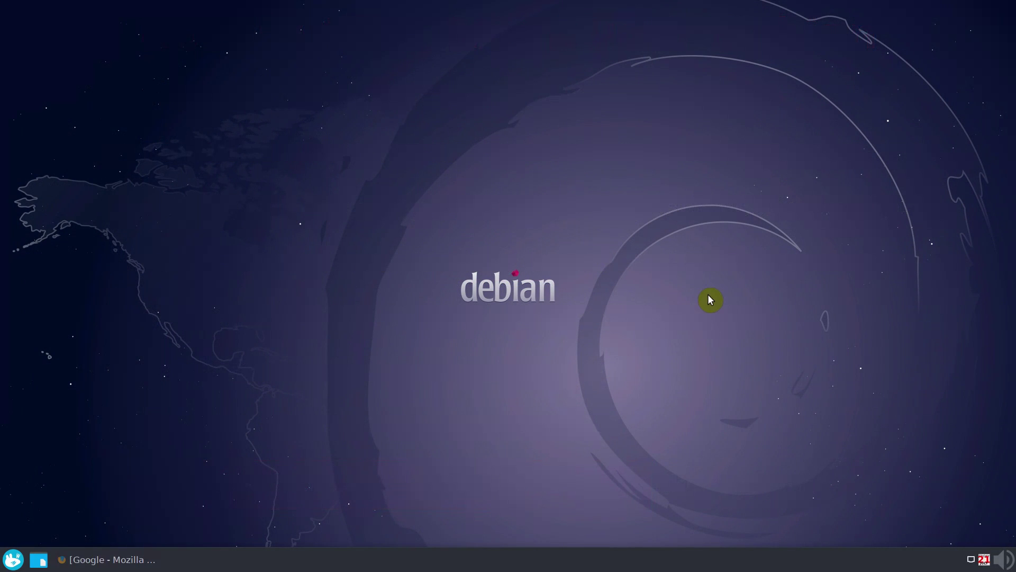
- Search Google for 'debian tutorial' and open Average Linux User's 'Make Xfce look modern and beautiful' article
left_click(120, 559)
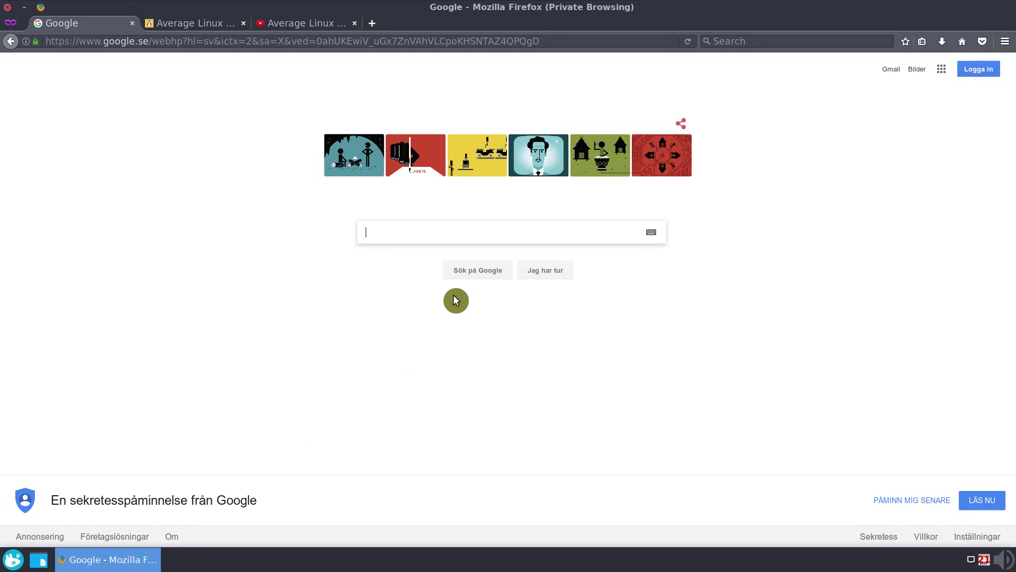
type("debian tutorial")
key("Return")
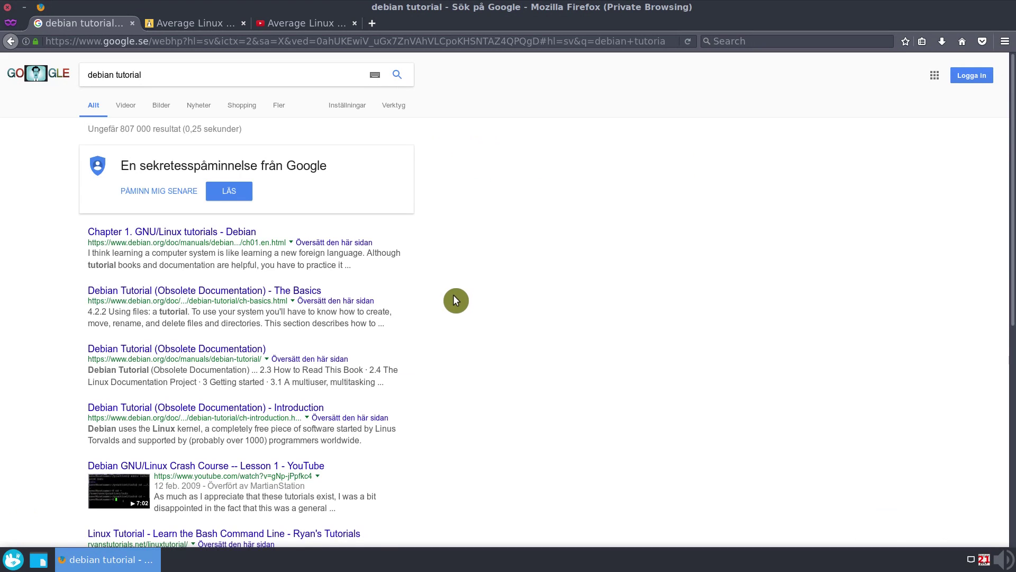
scroll(454, 296, "down", 2)
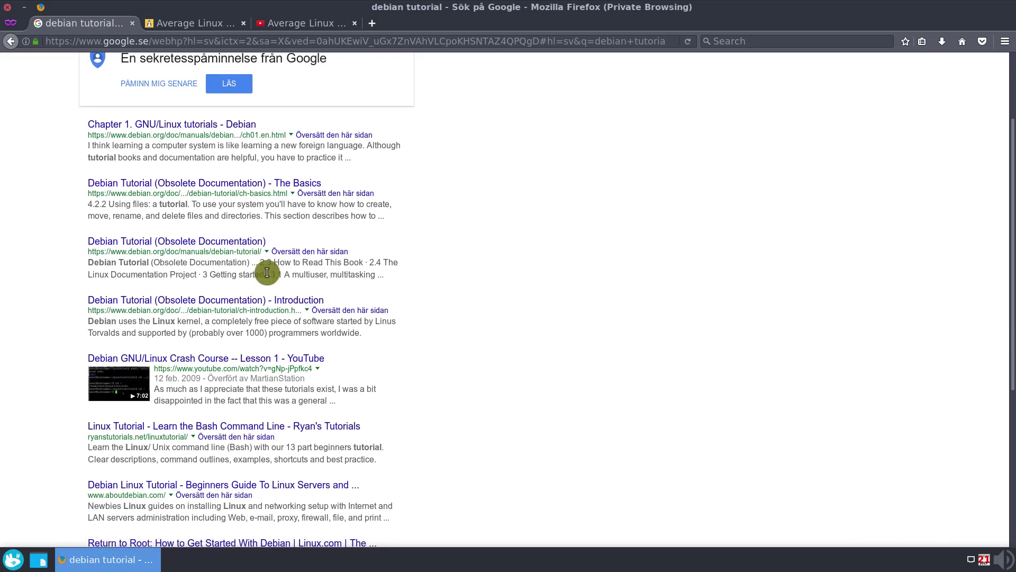
scroll(334, 273, "down", 2)
scroll(409, 280, "down", 1)
scroll(423, 279, "down", 1)
scroll(423, 279, "down", 1)
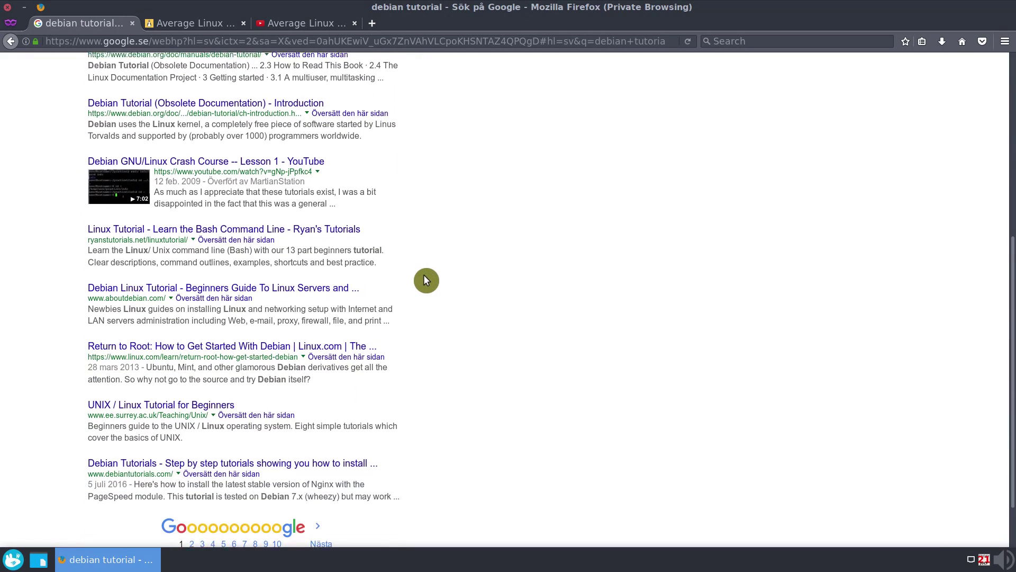
scroll(423, 279, "down", 2)
scroll(424, 275, "down", 1)
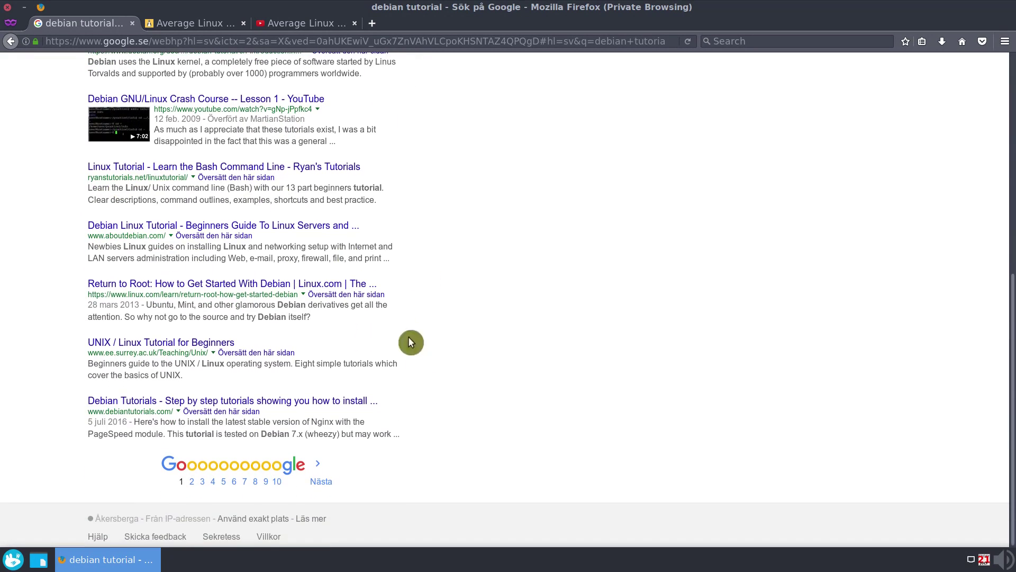
left_click(195, 17)
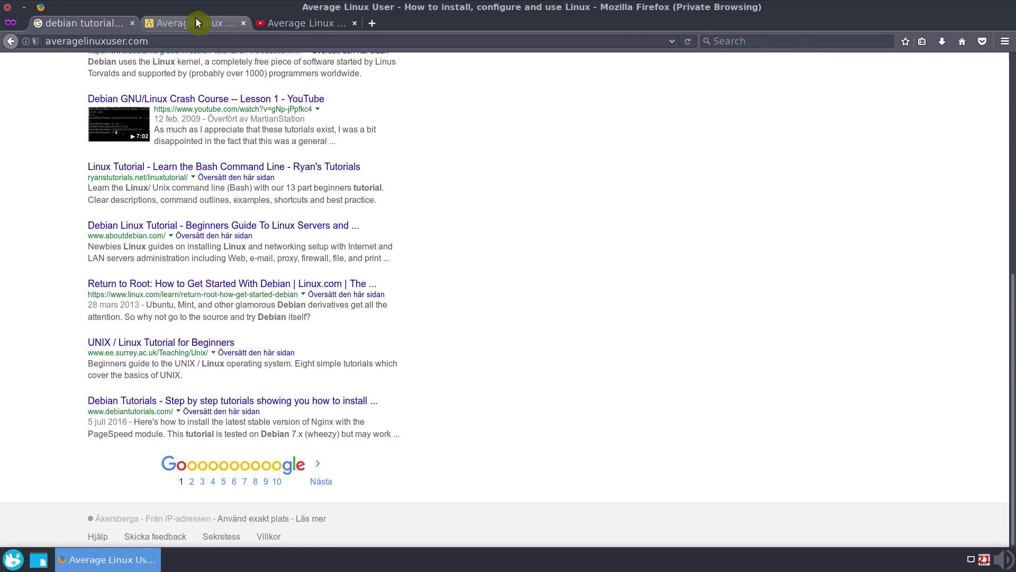
left_click(397, 247)
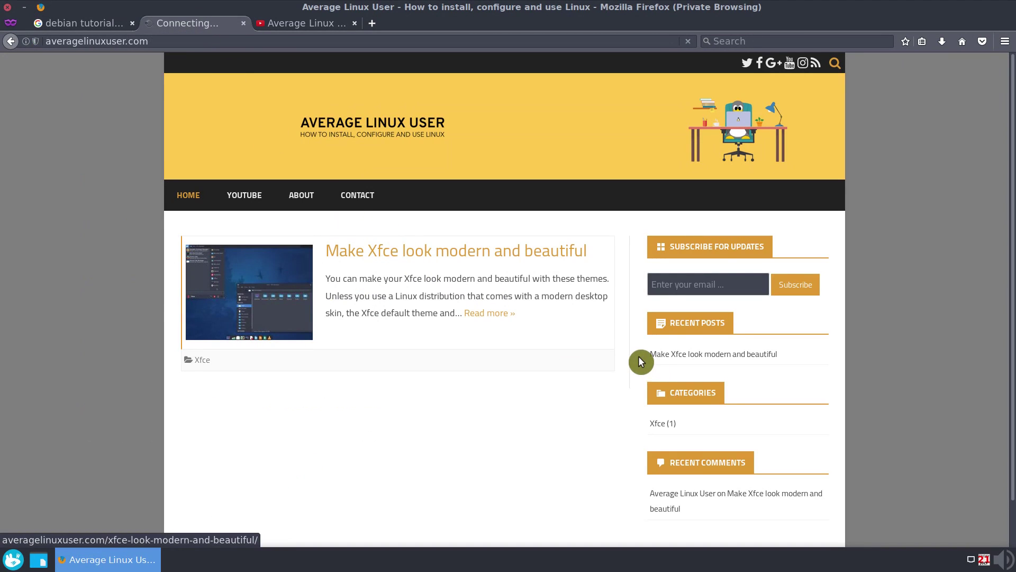
scroll(623, 357, "down", 2)
scroll(623, 357, "down", 1)
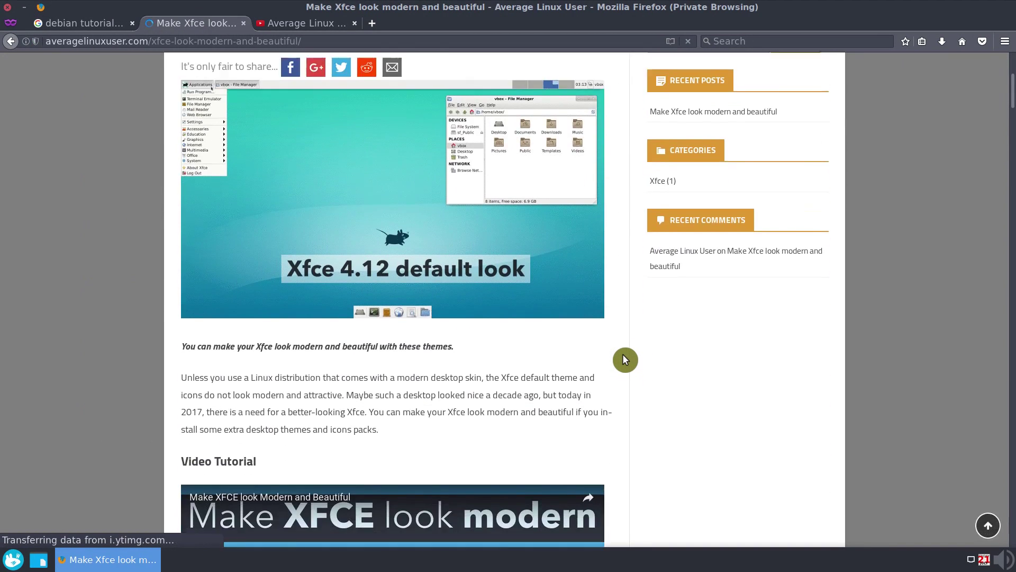
scroll(623, 357, "down", 2)
scroll(624, 358, "down", 3)
scroll(622, 354, "down", 3)
scroll(622, 355, "down", 3)
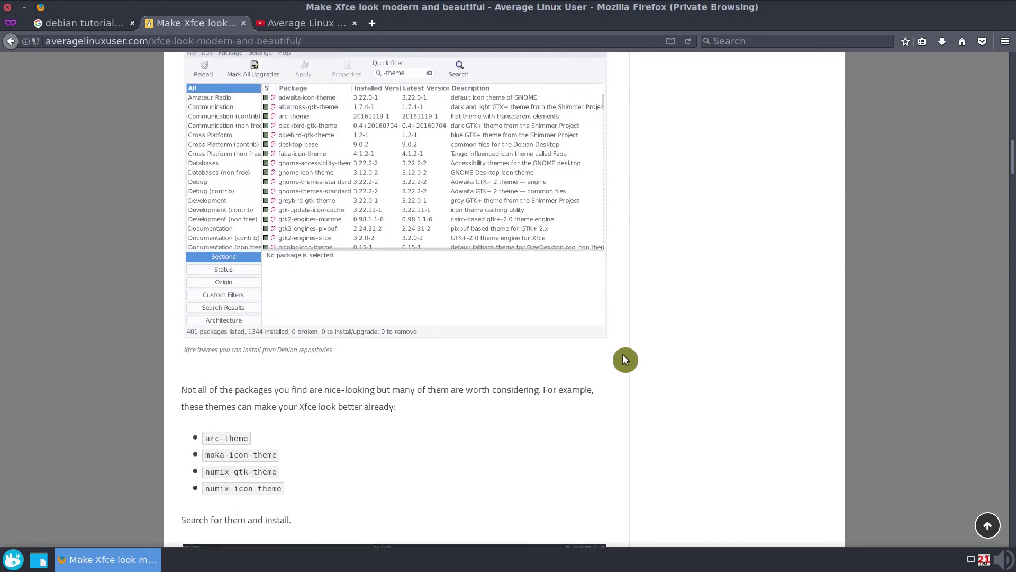
scroll(623, 356, "down", 3)
scroll(623, 355, "down", 3)
scroll(623, 359, "down", 3)
scroll(623, 358, "down", 3)
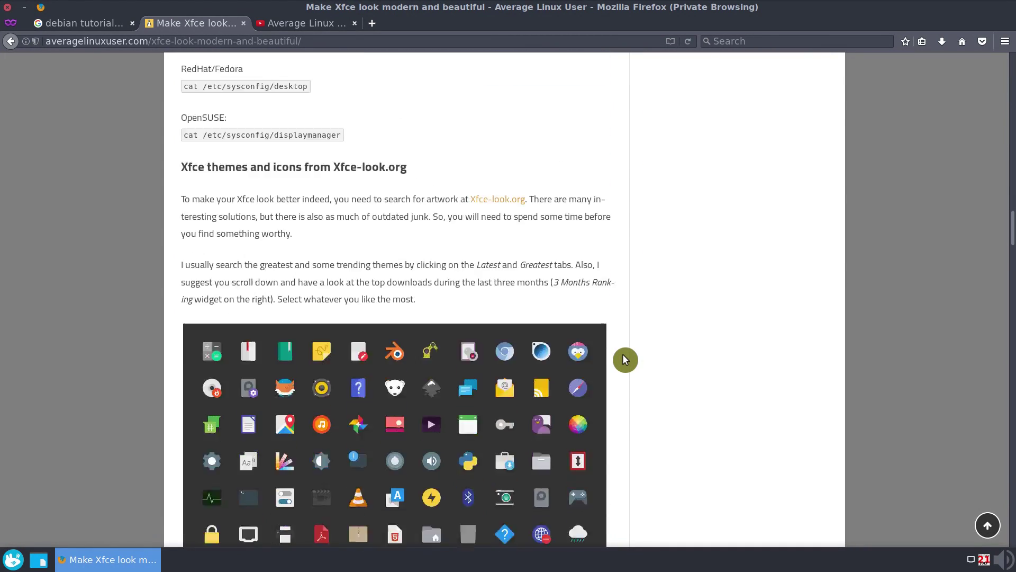
scroll(623, 359, "down", 4)
scroll(624, 359, "down", 2)
- Play the DockBarX XFCE video full screen and skip ahead to about 2:42
left_click(316, 24)
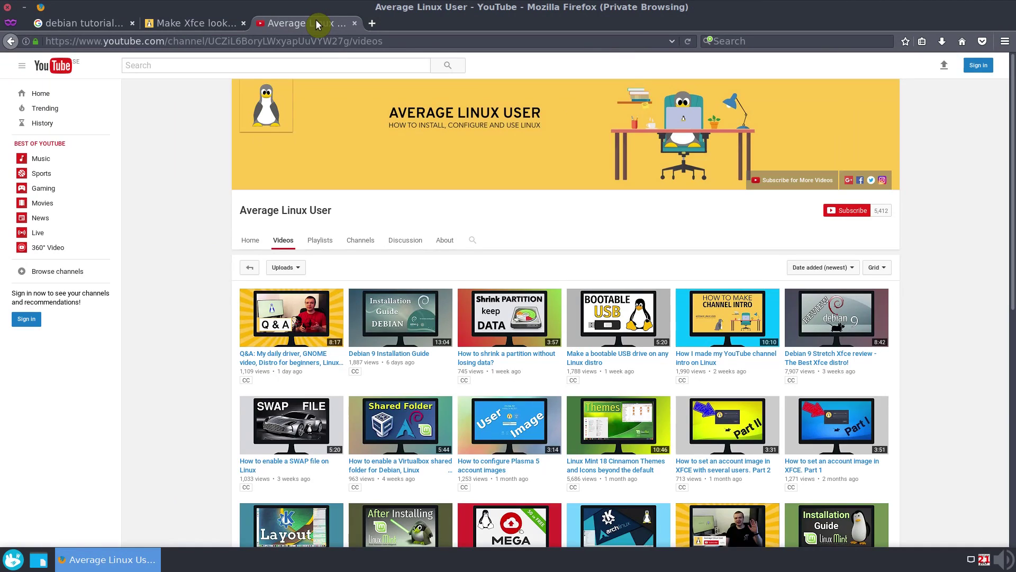
scroll(537, 275, "down", 2)
scroll(537, 278, "down", 3)
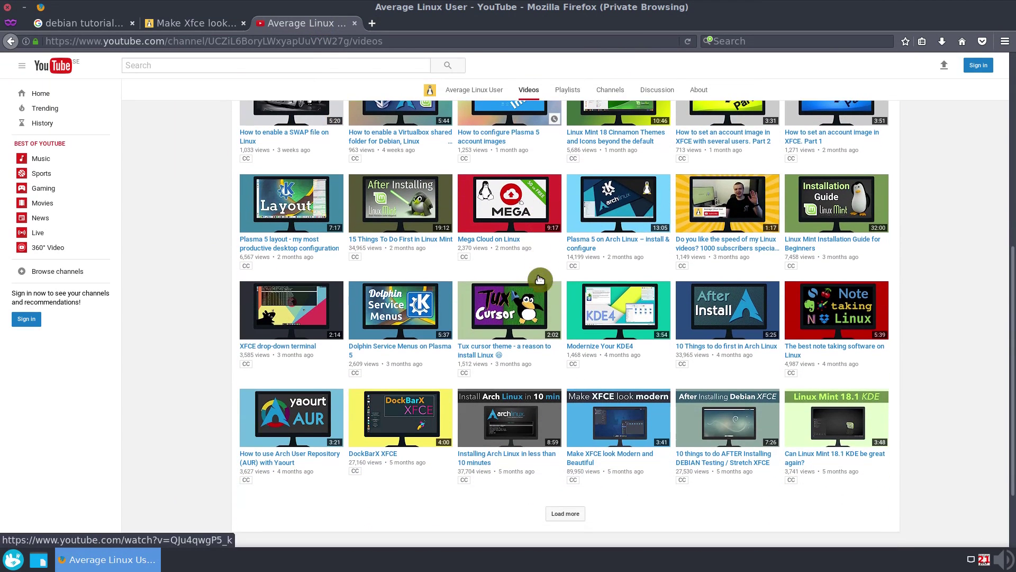
left_click(381, 459)
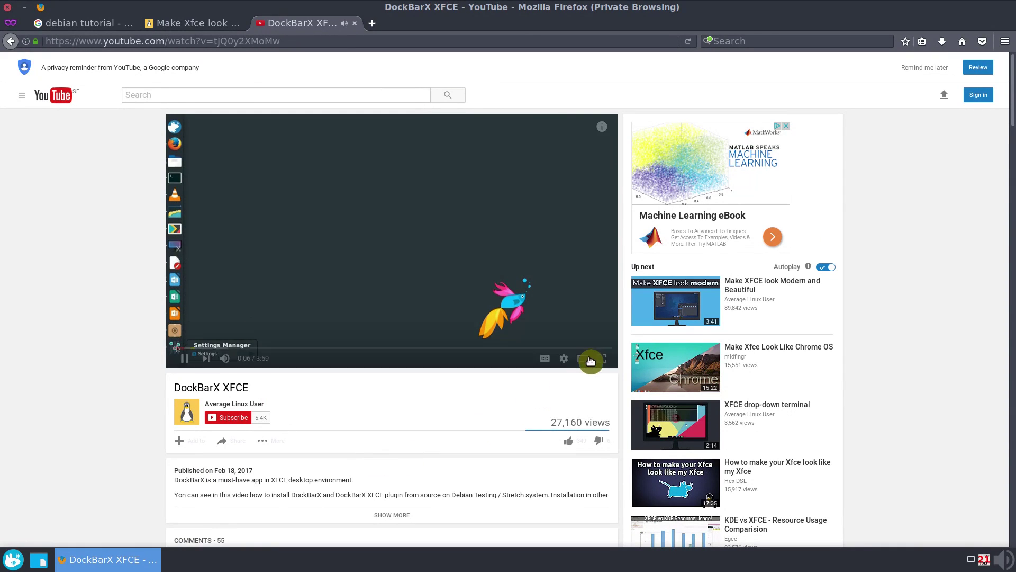
left_click(603, 361)
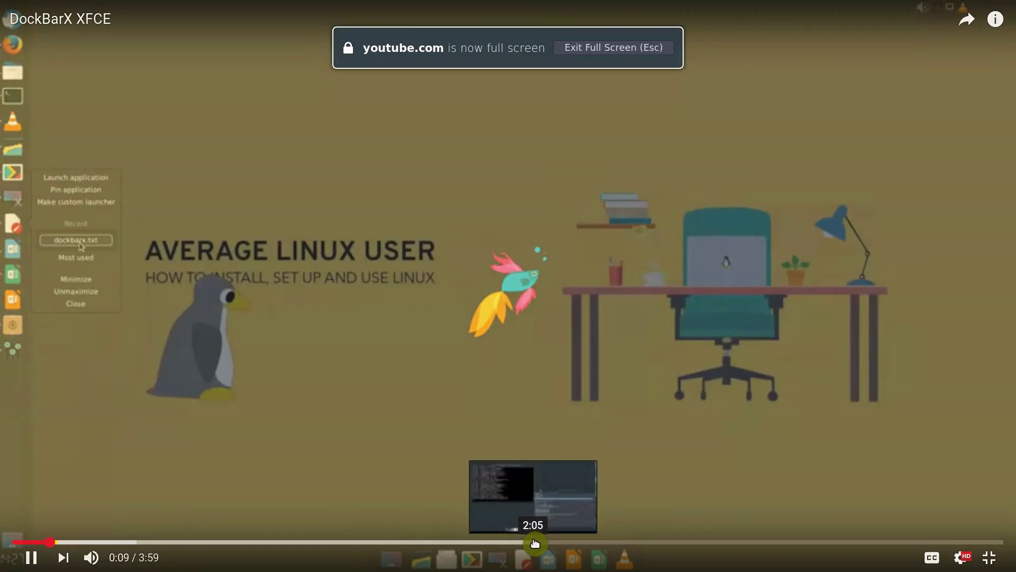
left_click(534, 543)
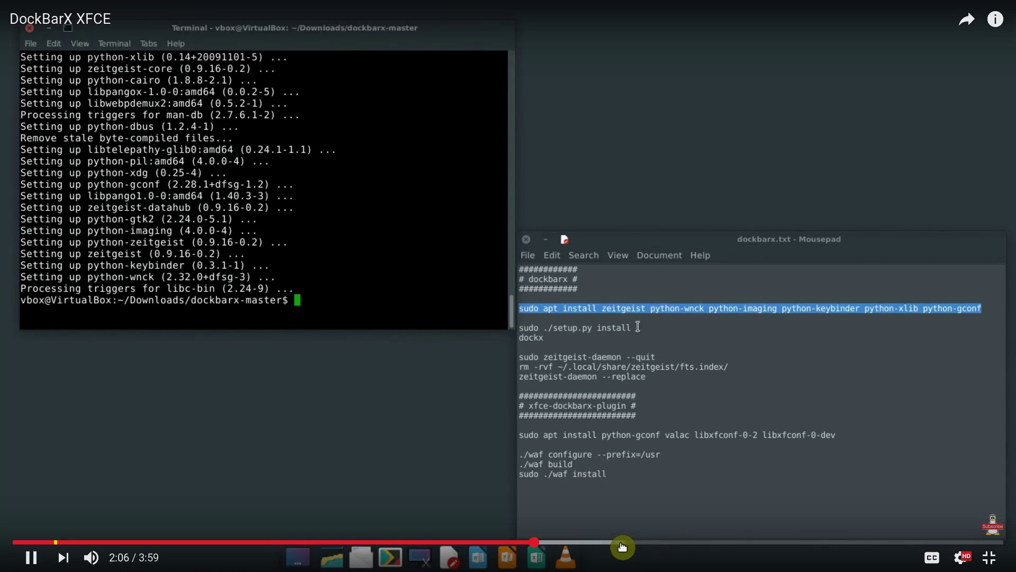
left_click(624, 543)
left_click(659, 543)
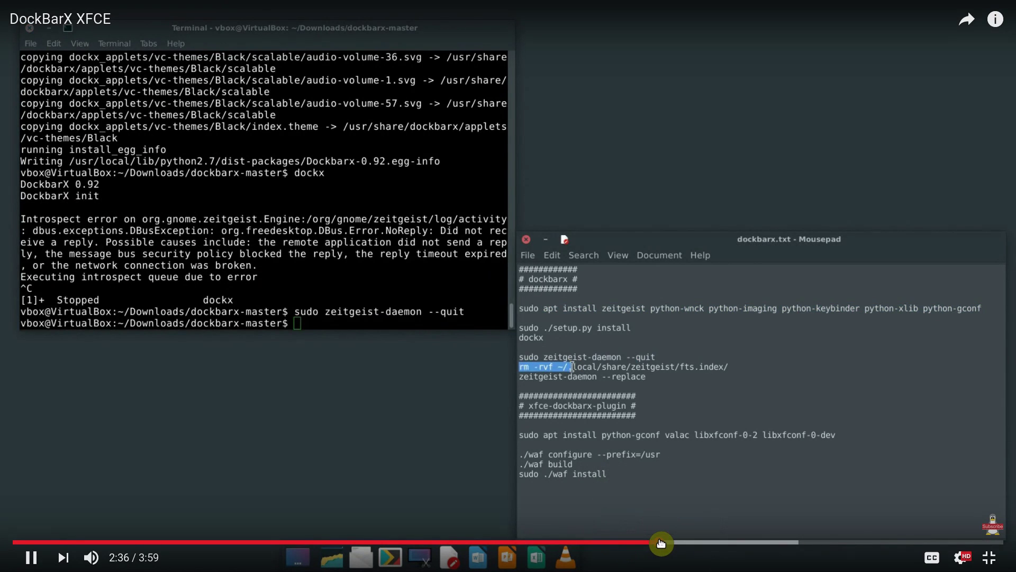
left_click(680, 543)
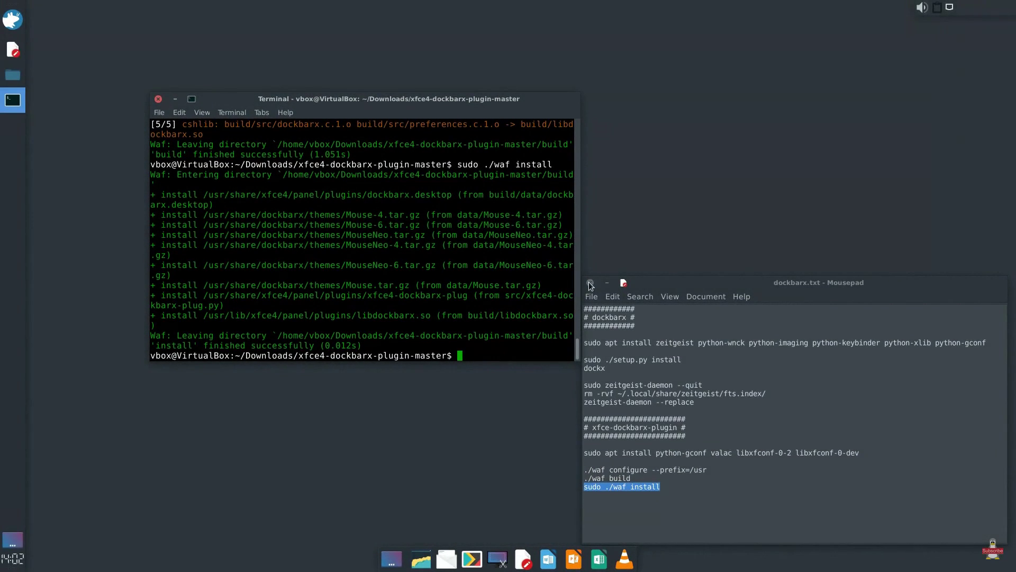
- Click around the full-screen video window, including a right-click context menu
left_click(588, 282)
left_click(158, 99)
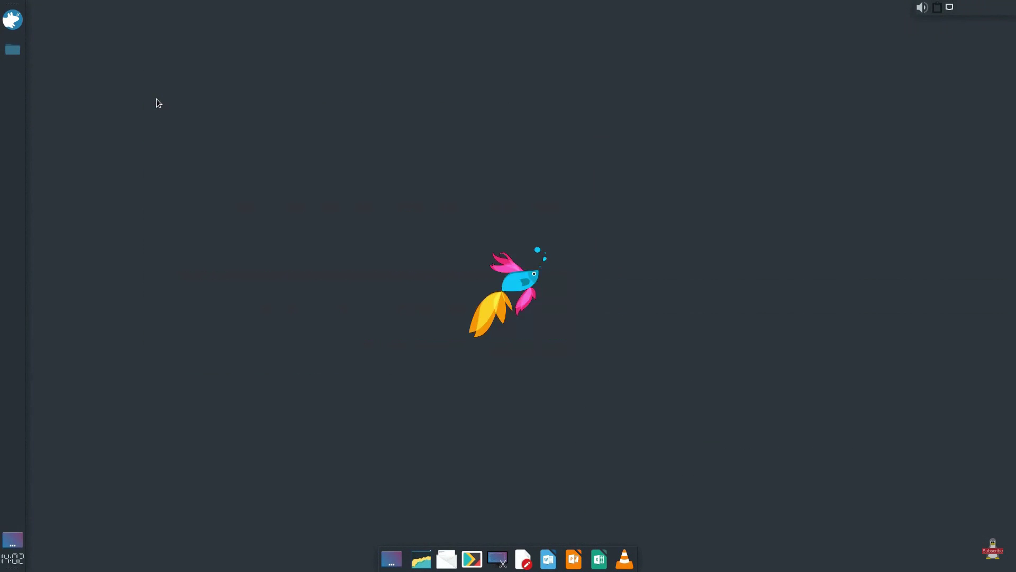
right_click(13, 141)
left_click(44, 168)
left_click(524, 233)
left_click(602, 294)
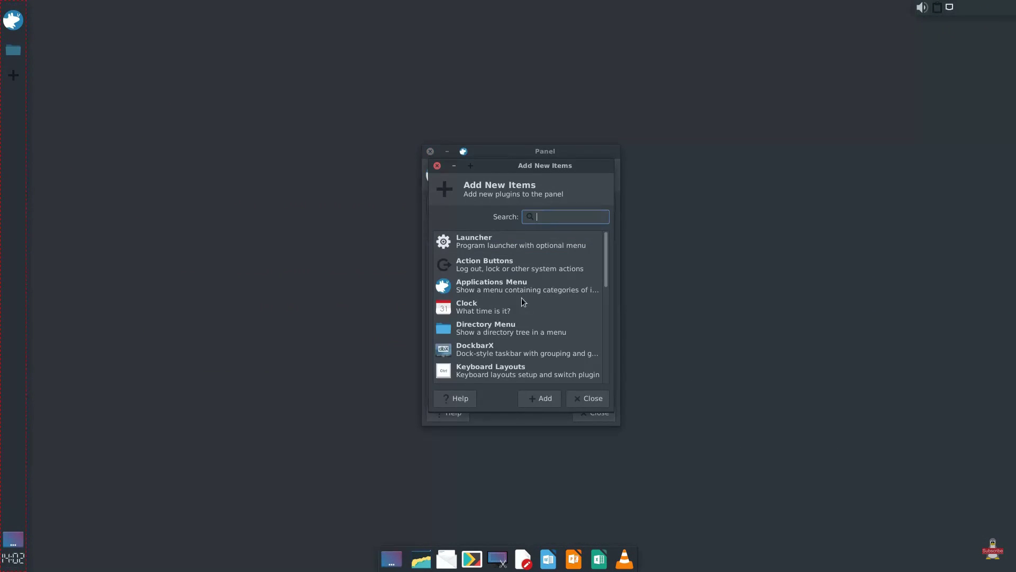
left_click(480, 350)
left_click(537, 399)
- Click through more spots in the video window, then return to the desktop
left_click(476, 321)
left_click(601, 252)
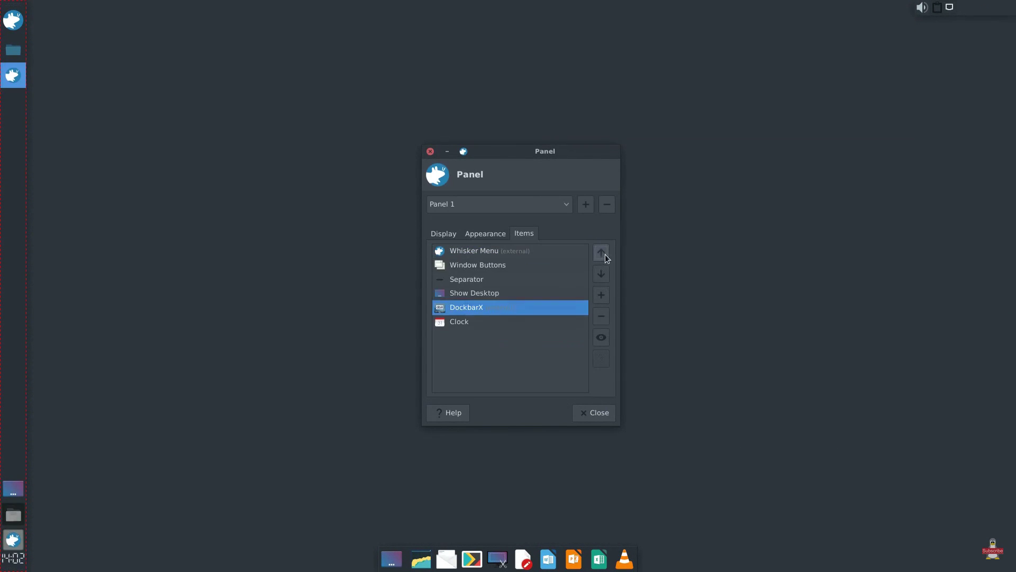
left_click(544, 266)
left_click(600, 317)
left_click(653, 325)
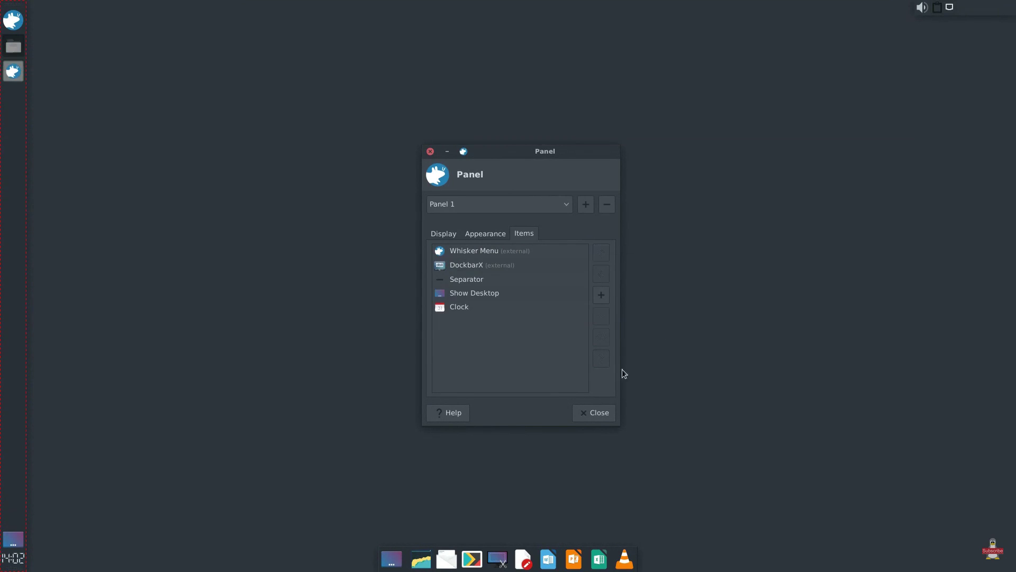
left_click(594, 412)
left_click(13, 47)
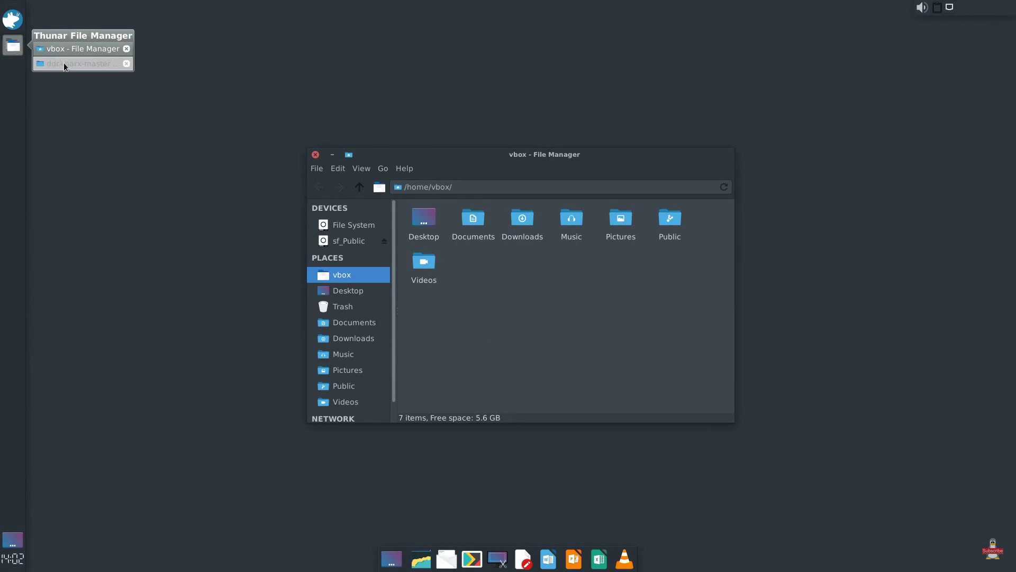
left_click(16, 20)
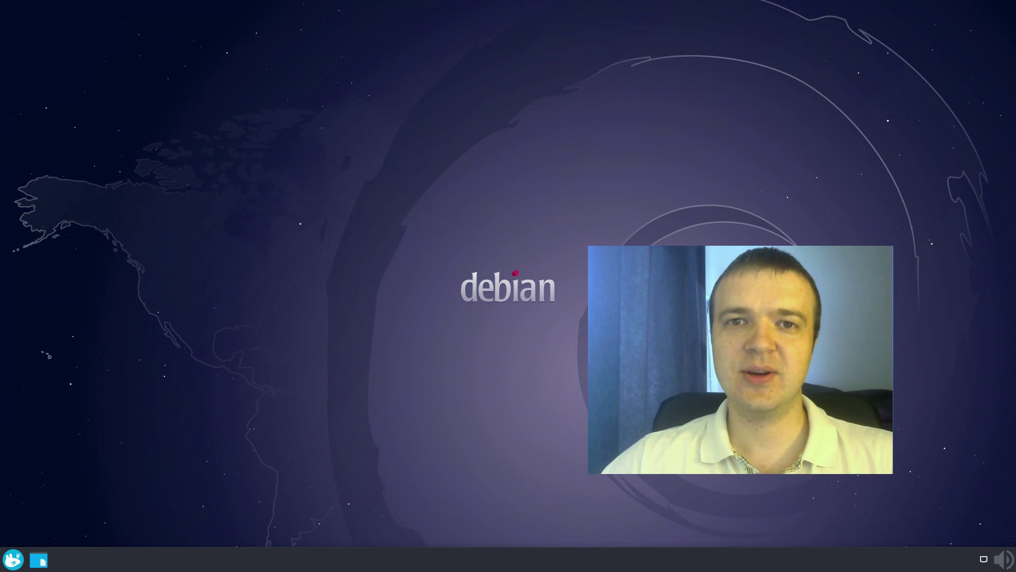